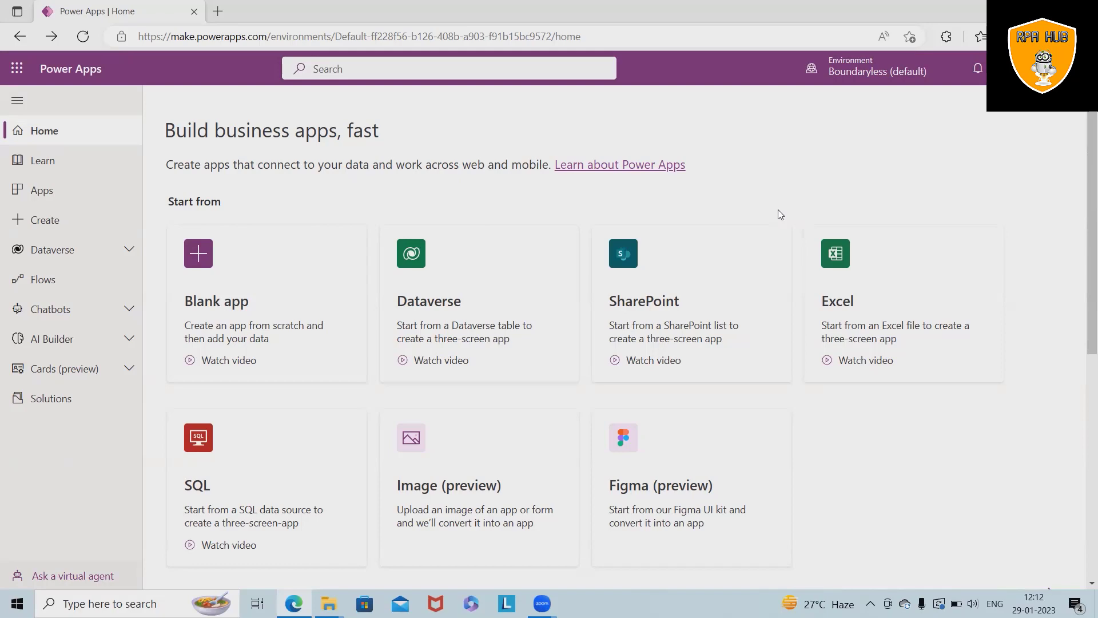
Begin a new blank canvas app in Tablet format and check the description of the canvas app type.
left_click(281, 316)
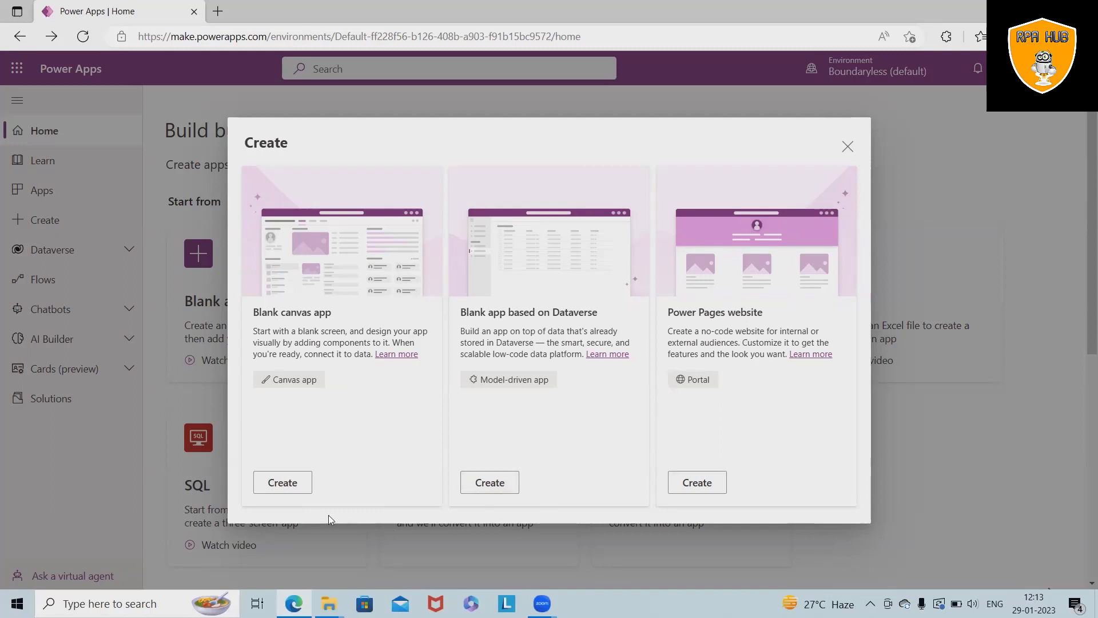
left_click(293, 487)
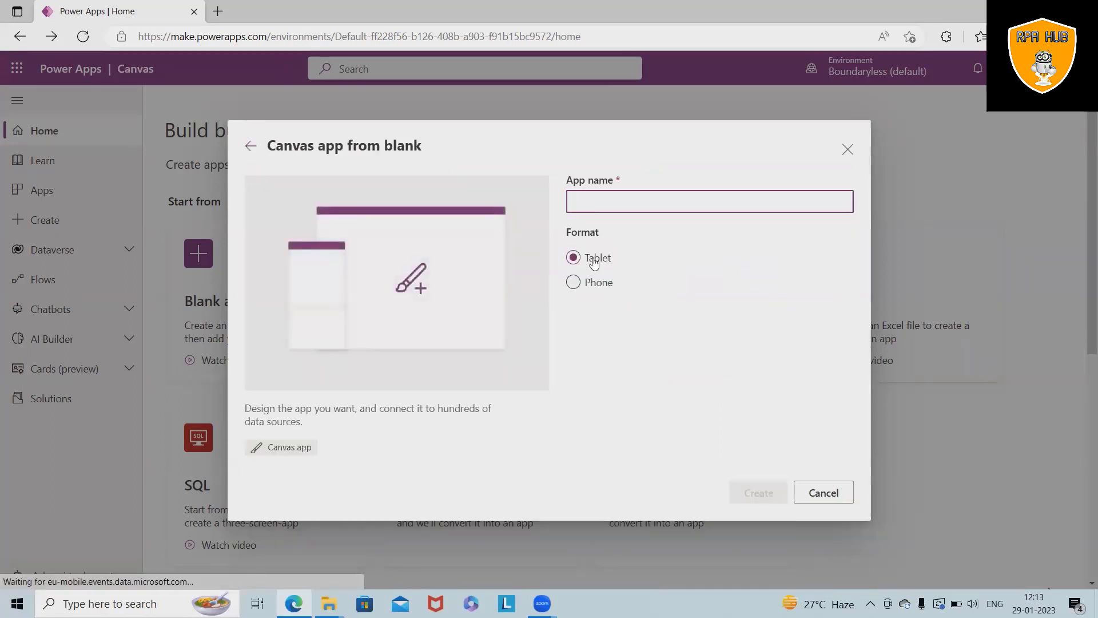
left_click(290, 452)
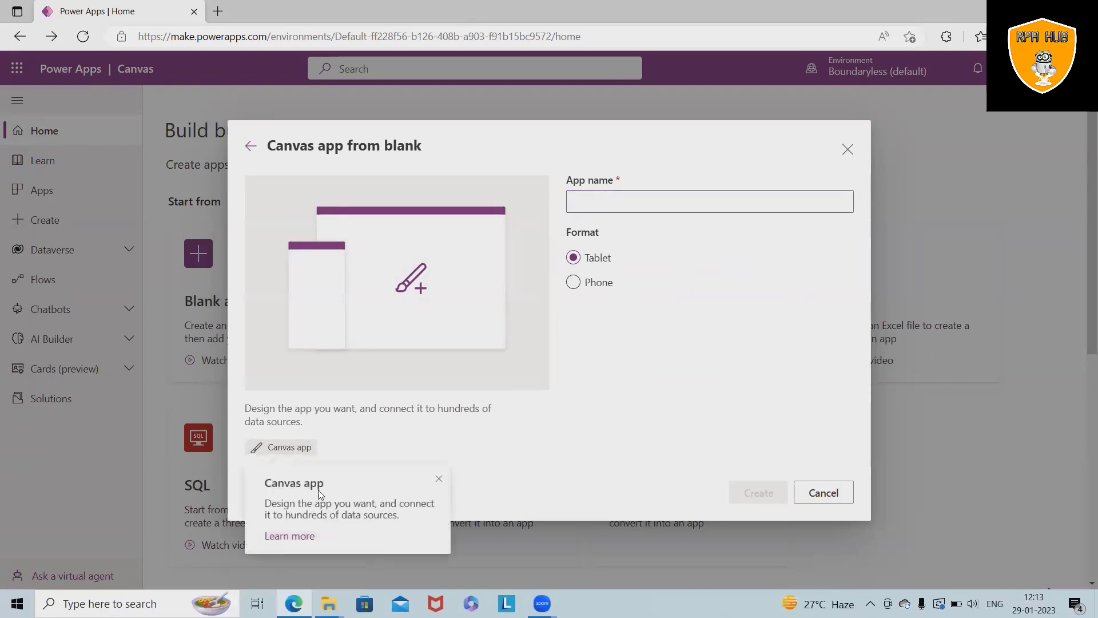
left_click(435, 475)
left_click(648, 205)
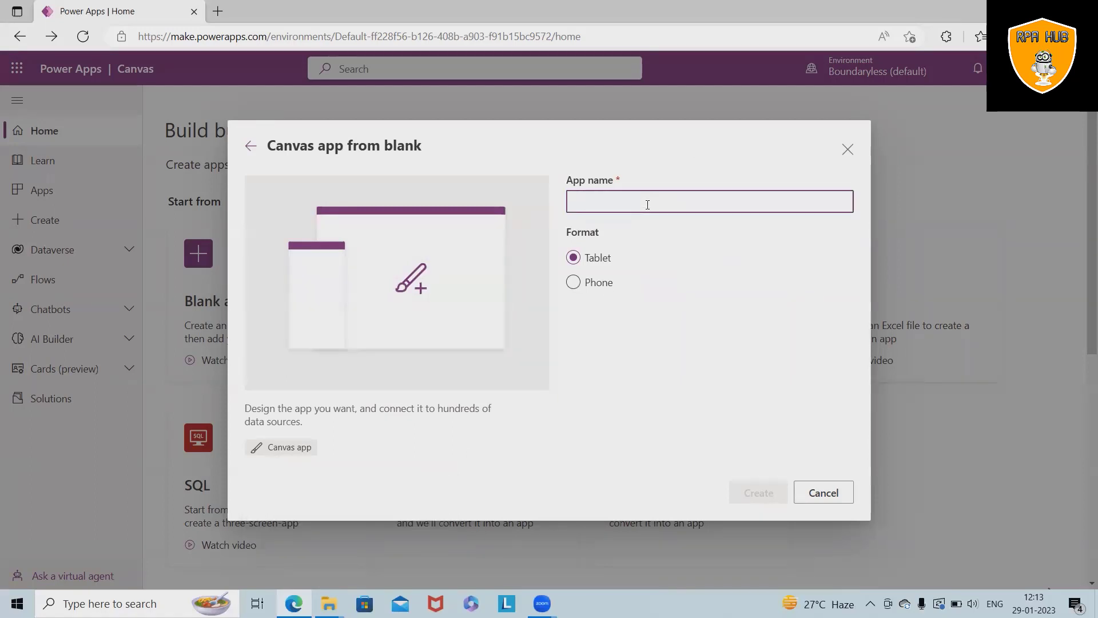
type("Re")
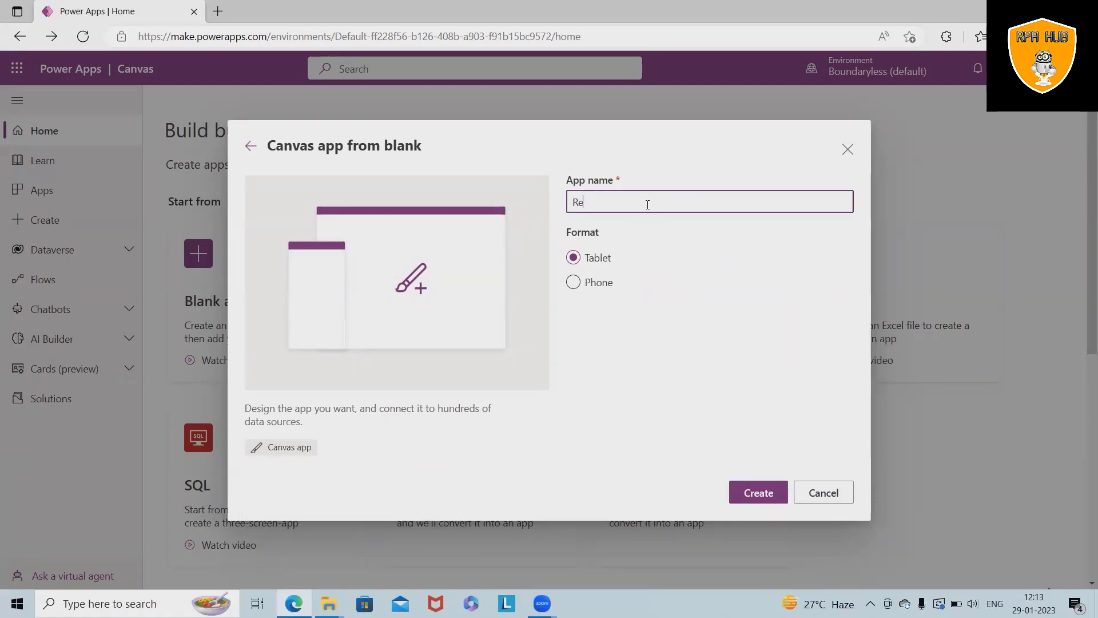
type("gist")
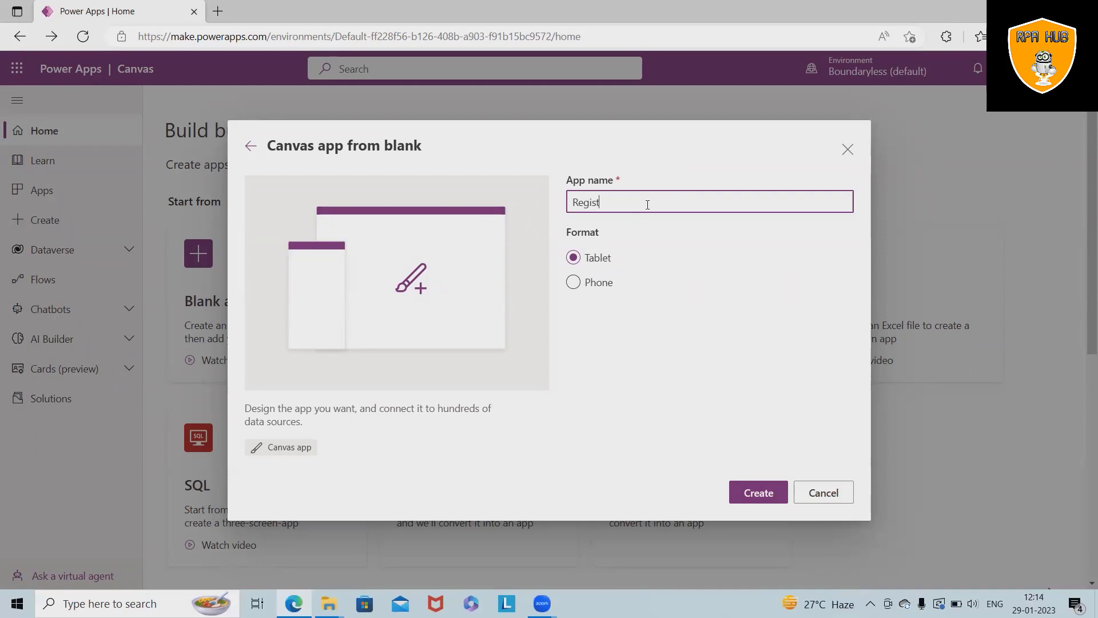
key("BackSpace")
key("BackSpace")
key("BackSpace")
key("BackSpace")
key("BackSpace")
key("BackSpace")
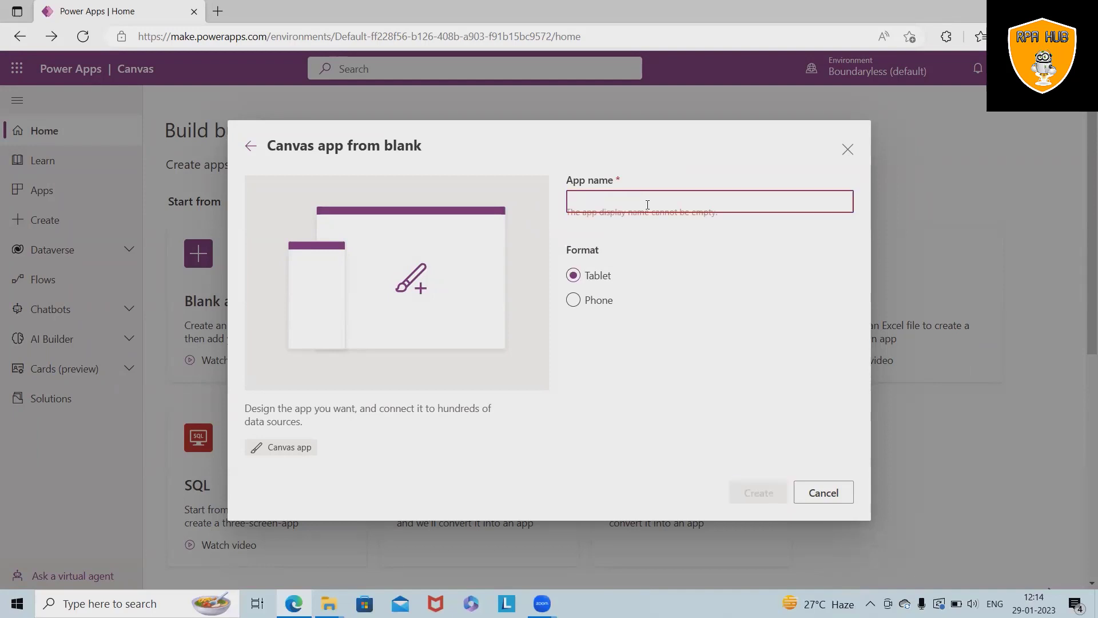
Create the tablet-format app under the name "Login Page" and get started with United Kingdom as the country/region.
type("Login")
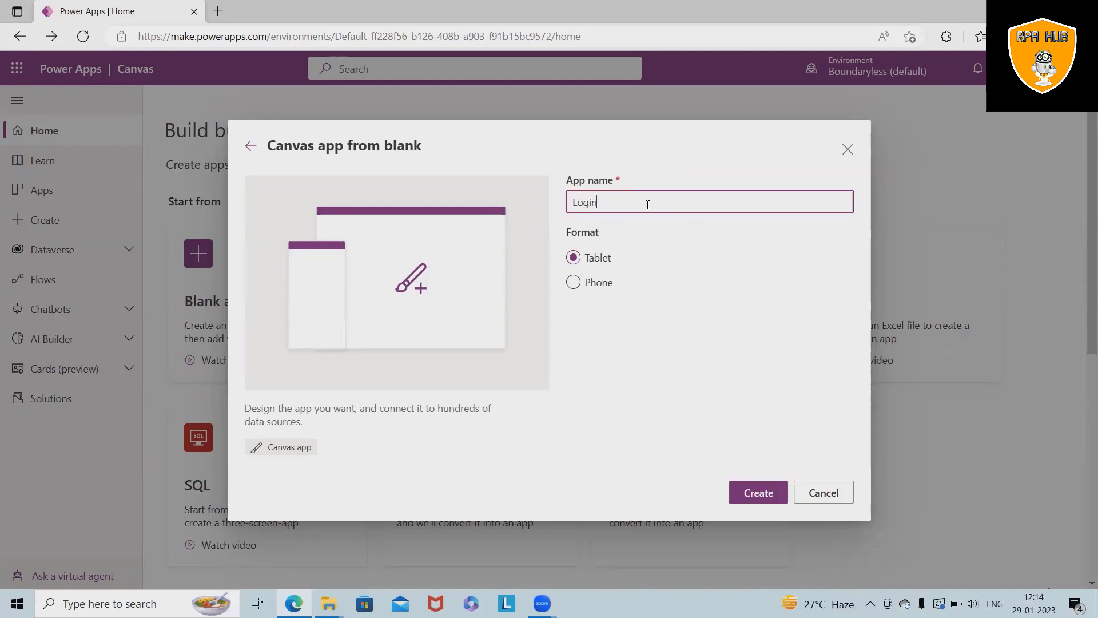
type(" Page")
left_click(760, 506)
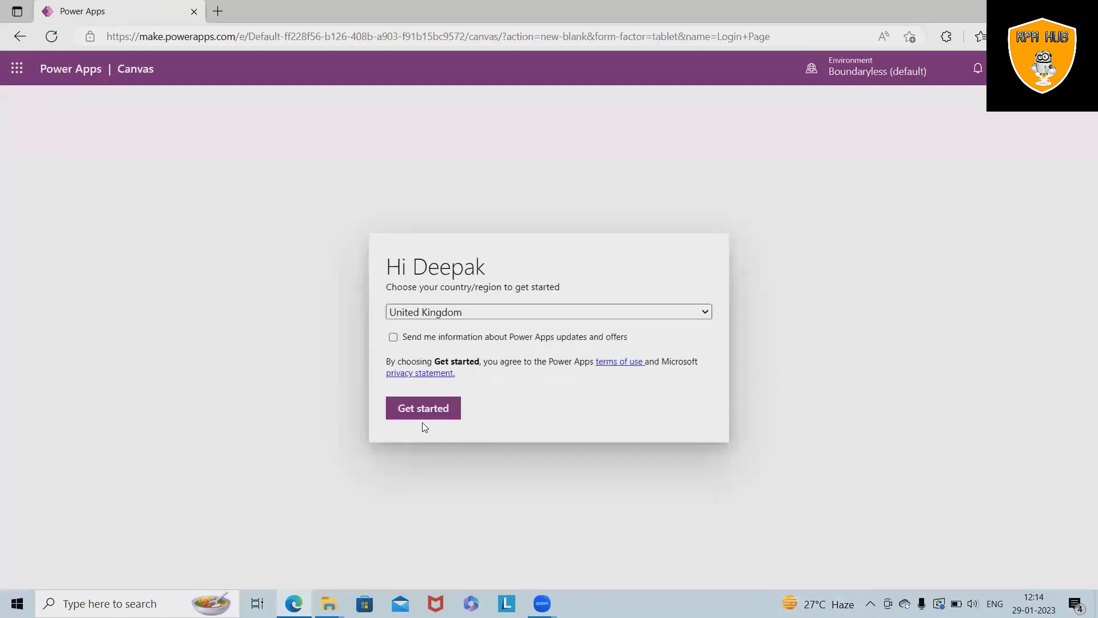
left_click(424, 411)
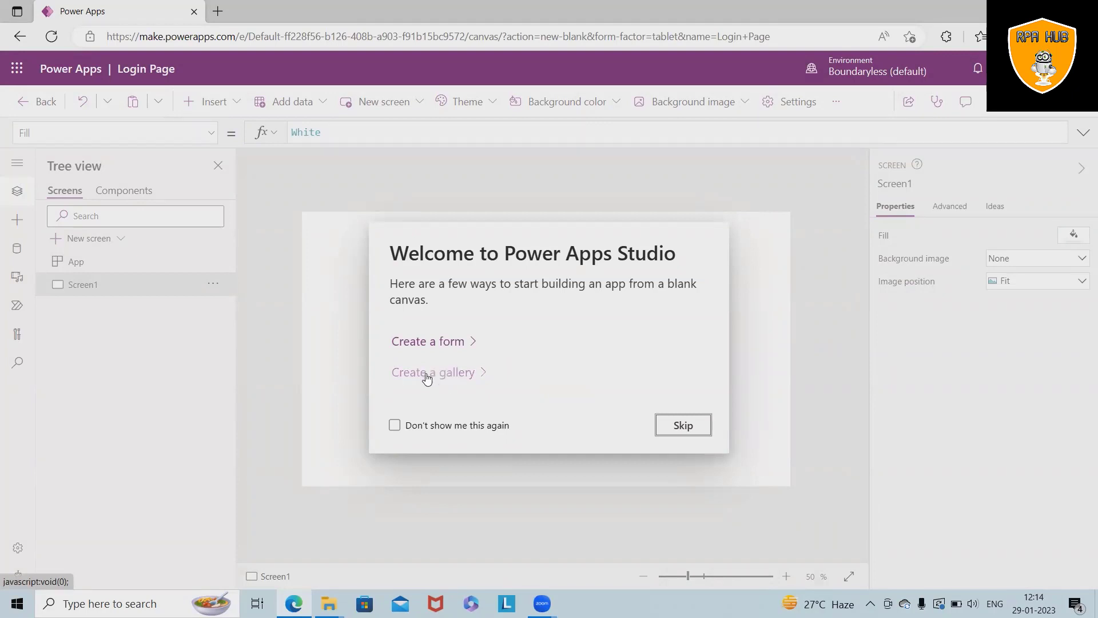
Start the app with a form and place a text label reading "User name" in the form's upper part.
left_click(453, 343)
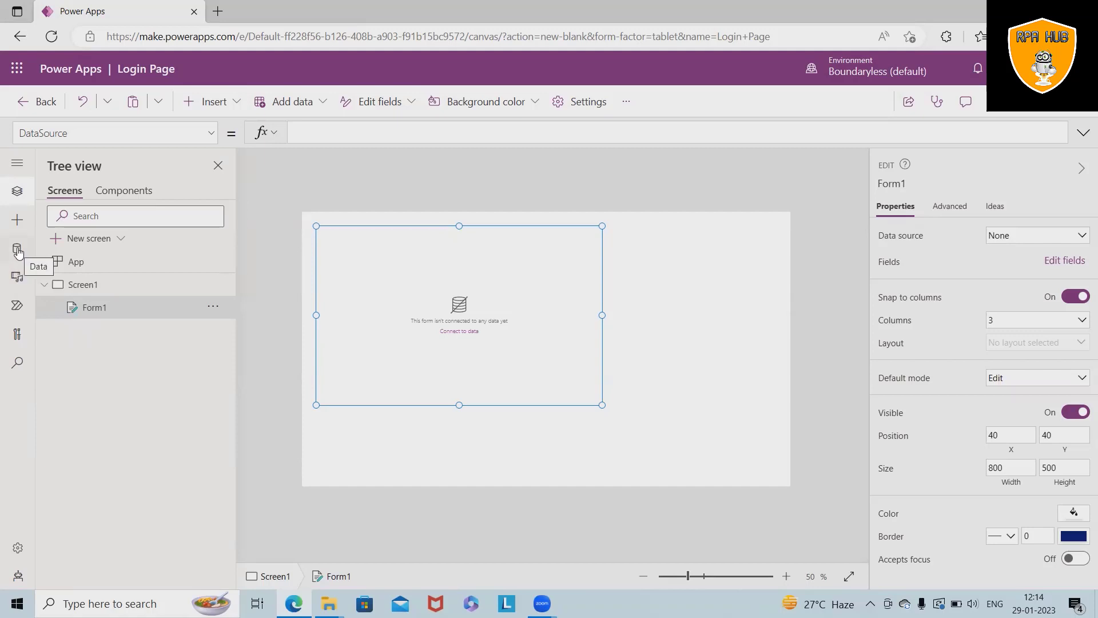
left_click(16, 224)
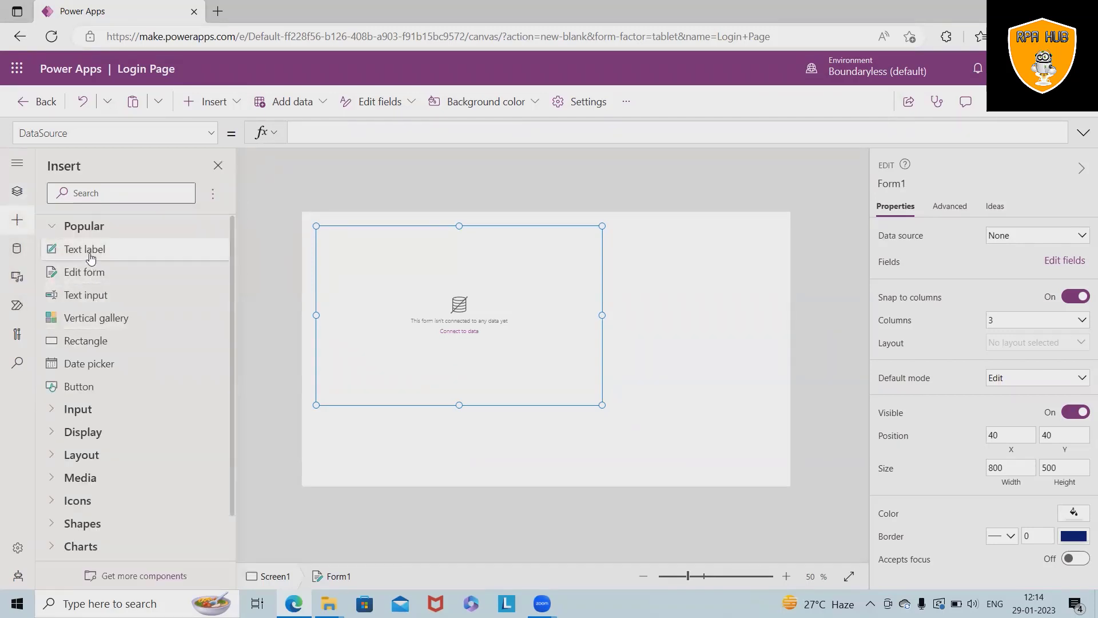
left_click_drag(92, 252, 446, 234)
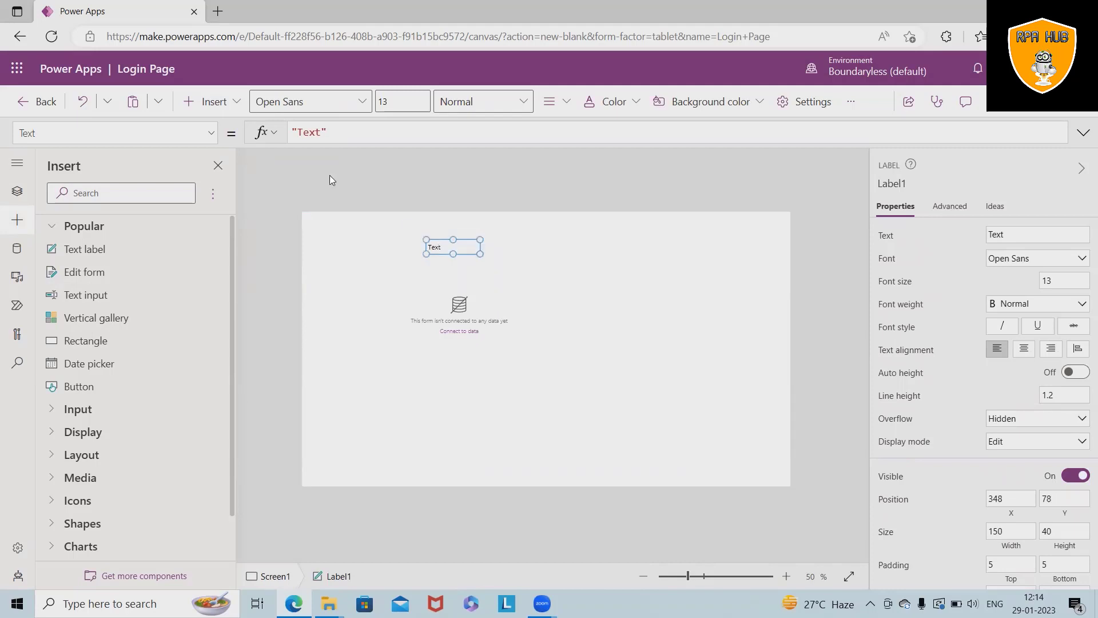
double_click(312, 132)
key("BackSpace")
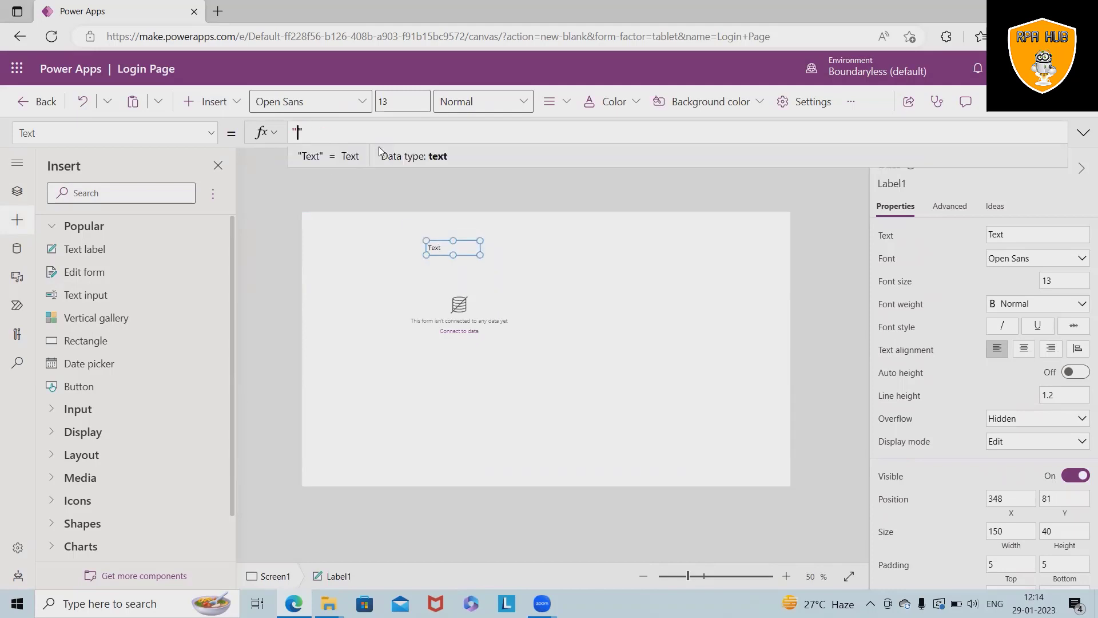
type("User")
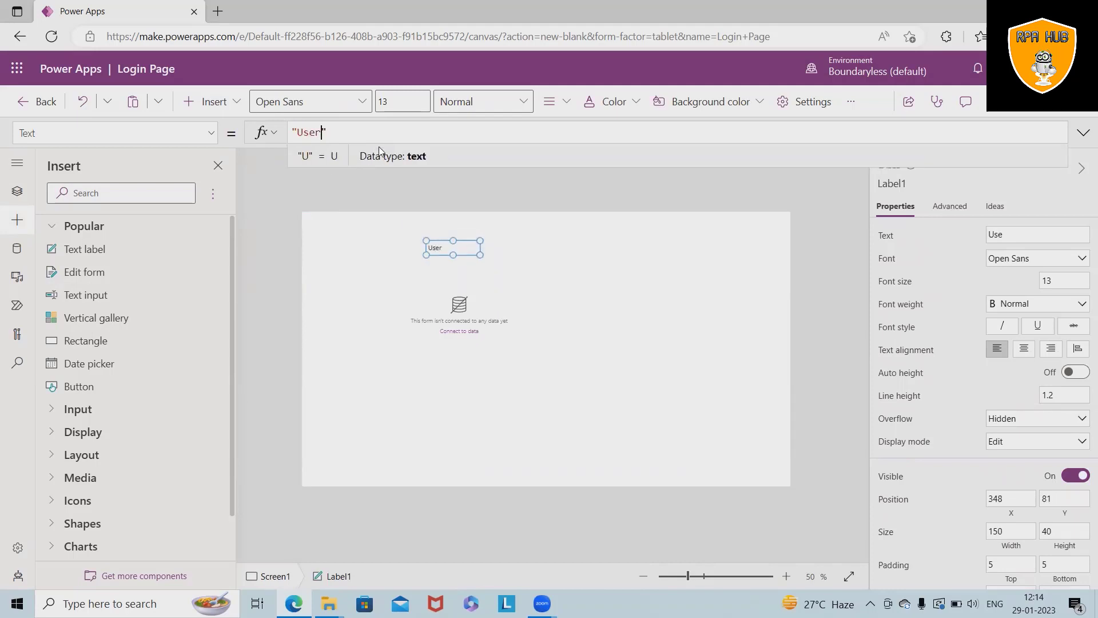
type(" name")
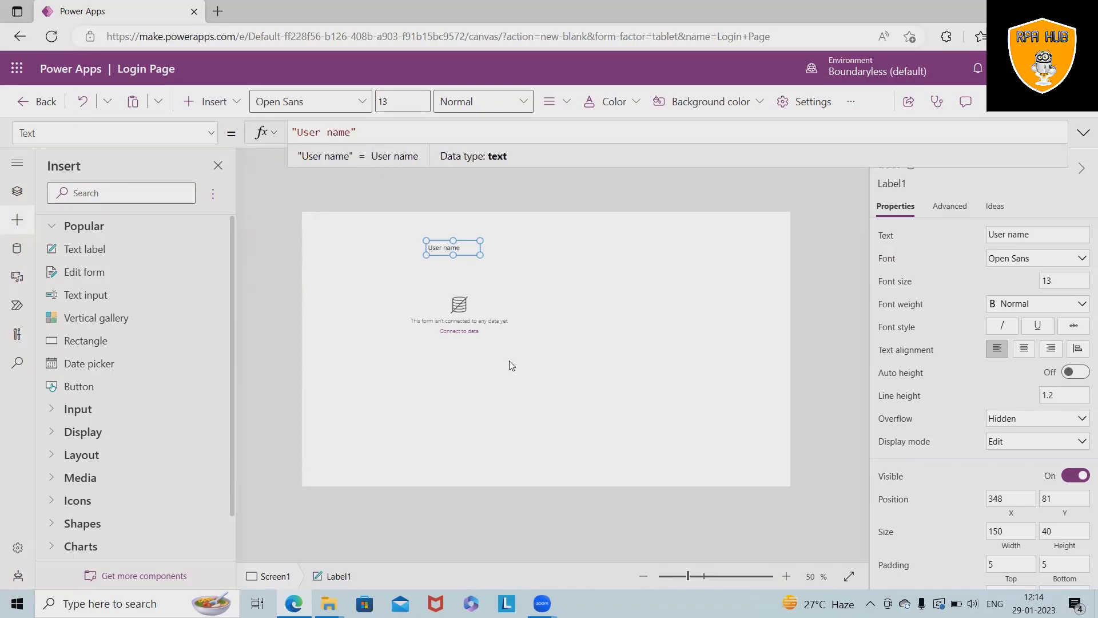
left_click(511, 365)
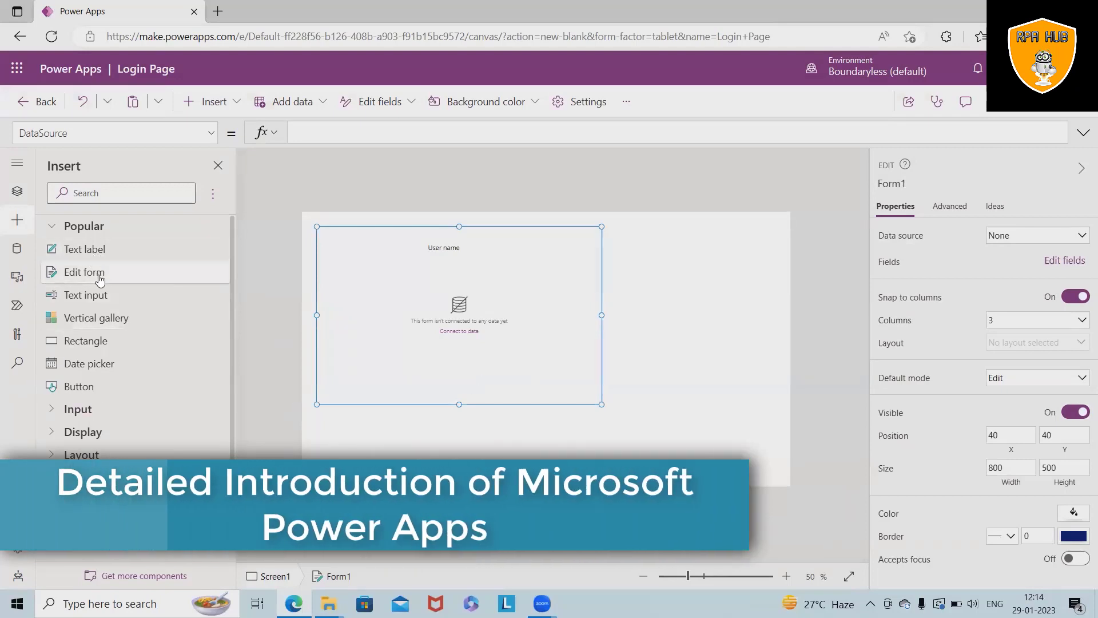
Add a second text label directly below the "User name" label and set its text to "Password".
left_click_drag(114, 260, 464, 267)
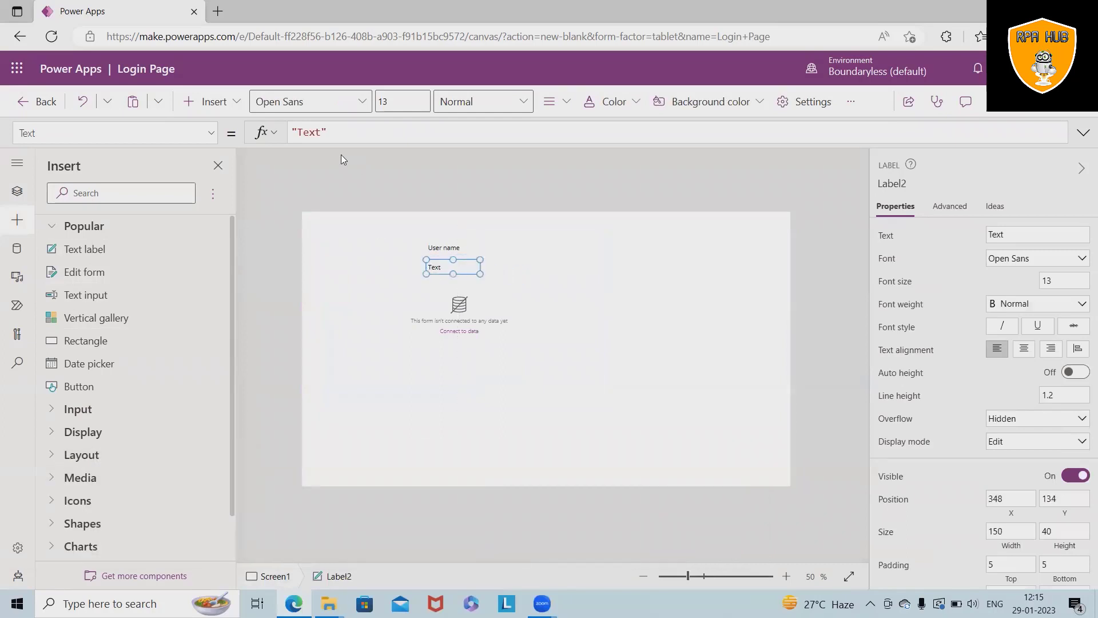
left_click(322, 133)
key("BackSpace")
key("BackSpace")
key("BackSpace")
key("BackSpace")
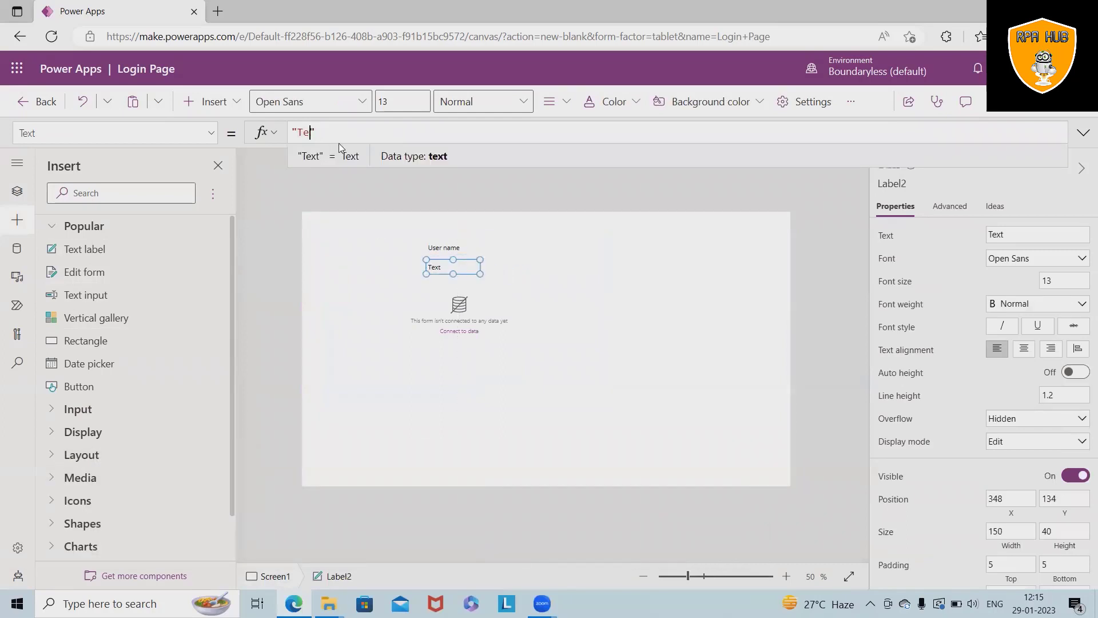
type("Passwp")
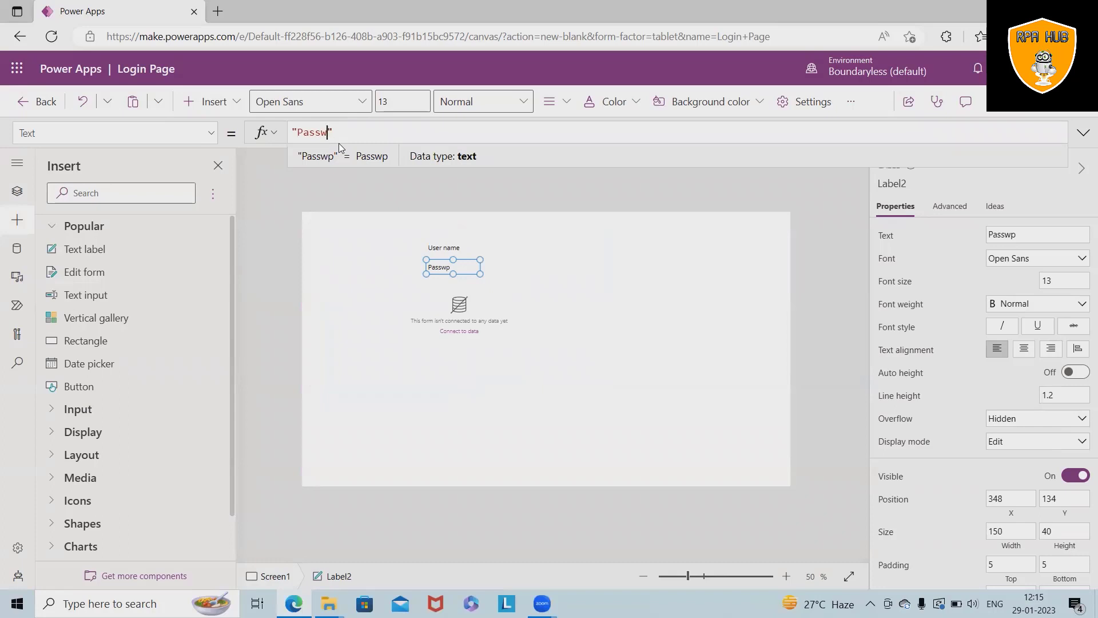
type("ord")
left_click(440, 411)
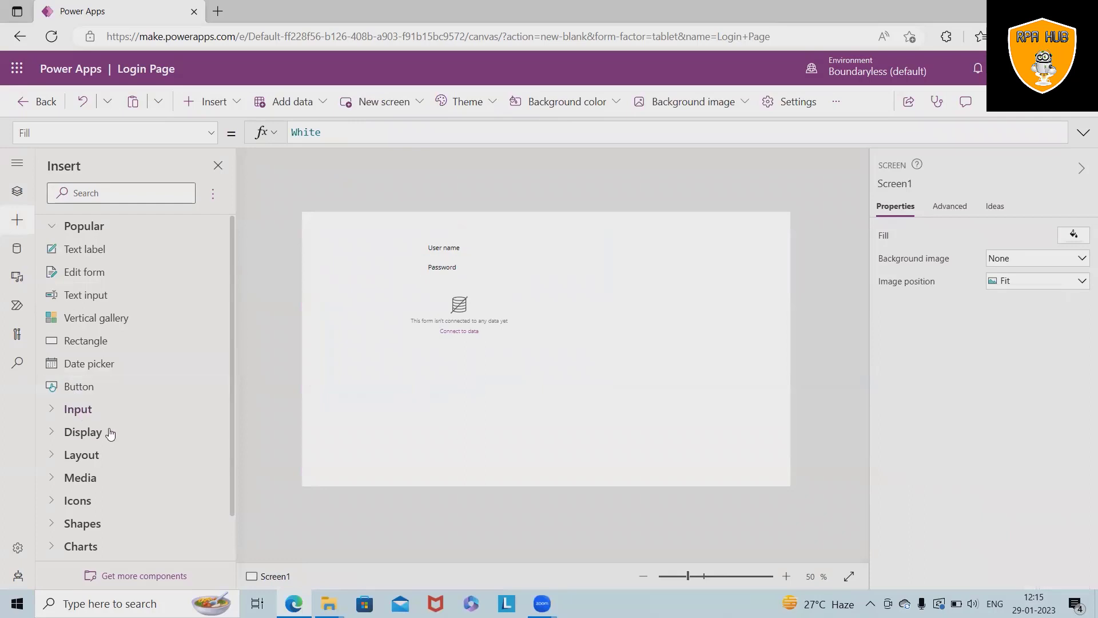
Place a button directly below the "Password" label and set its text to "Submit".
left_click_drag(74, 386, 458, 289)
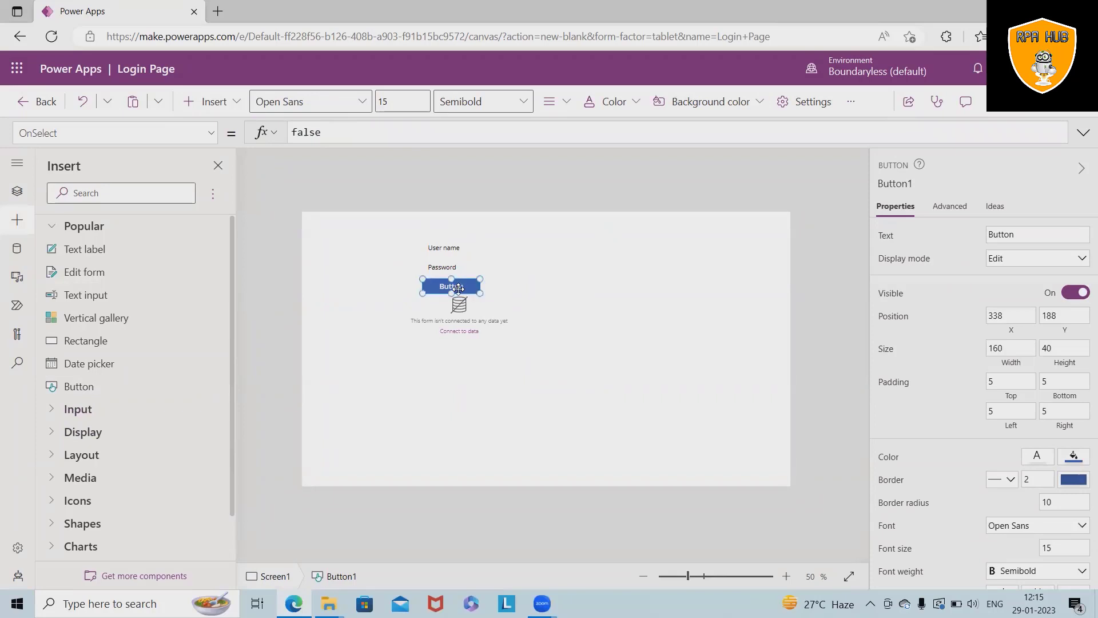
left_click(319, 133)
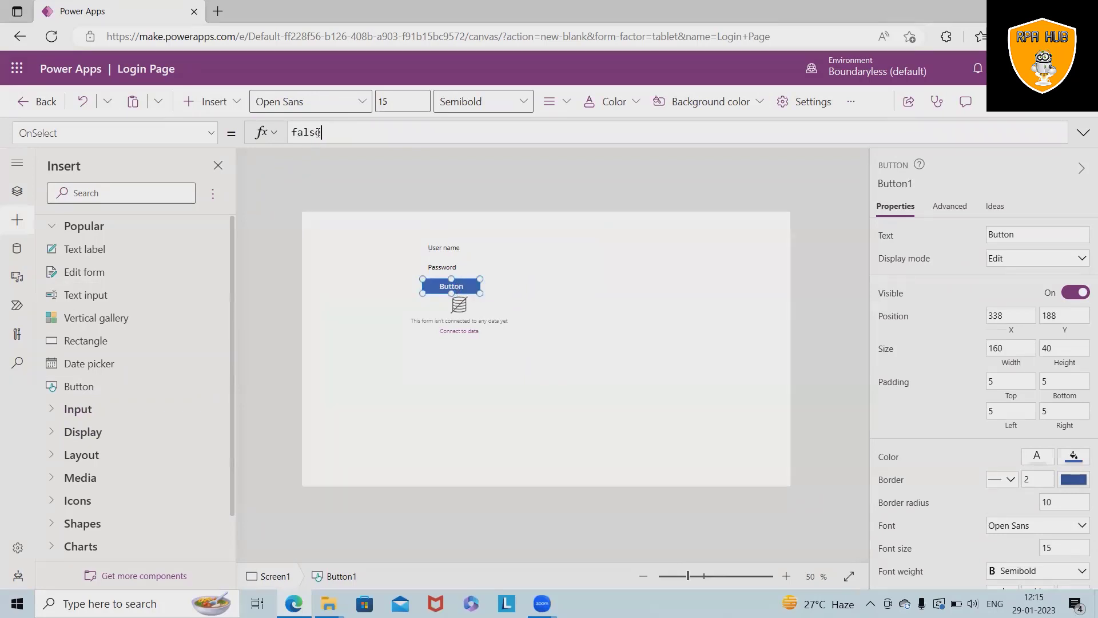
left_click(453, 293)
left_click(1003, 232)
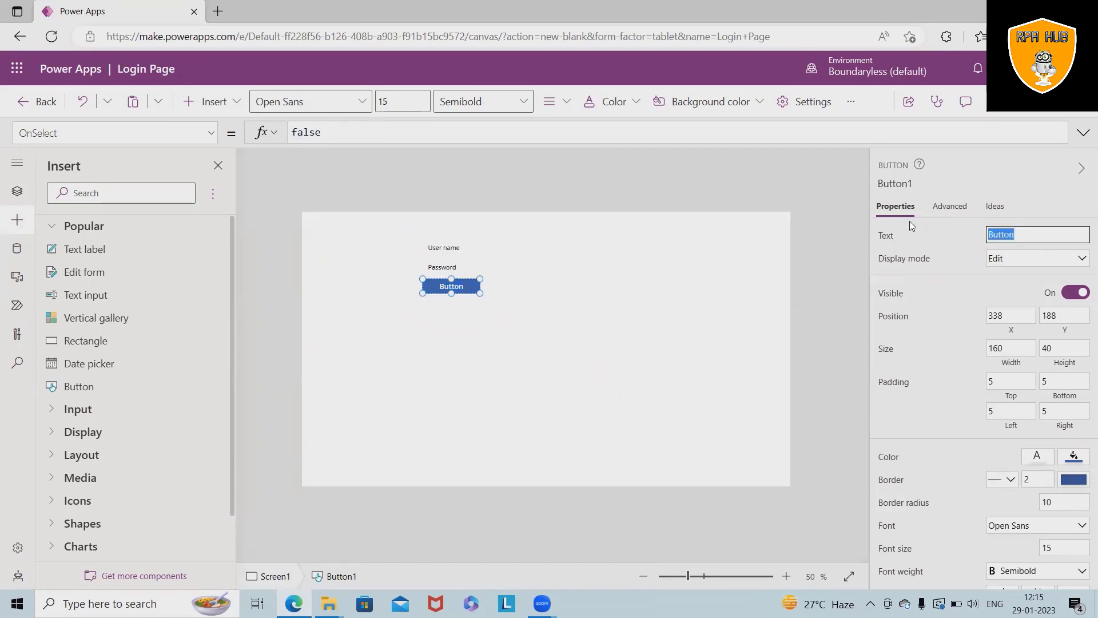
type("Submit")
key("Return")
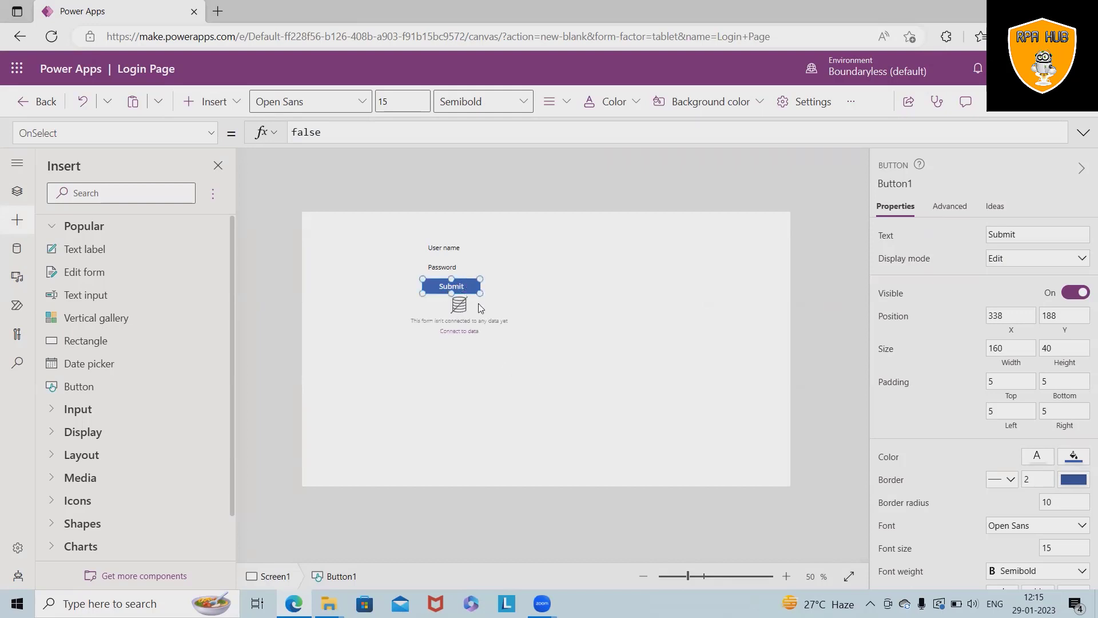
Duplicate the Submit button, place the copy beside it on the right, and set its text to "Forget Pasword".
left_click(535, 326)
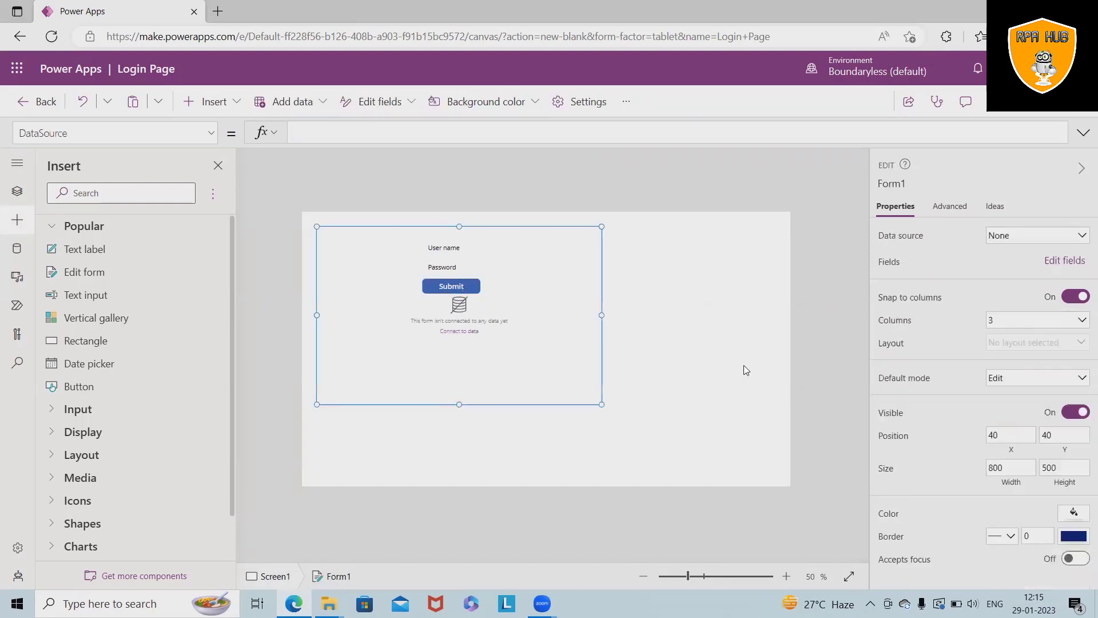
key("ctrl+v")
left_click_drag(458, 292, 520, 285)
double_click(1027, 234)
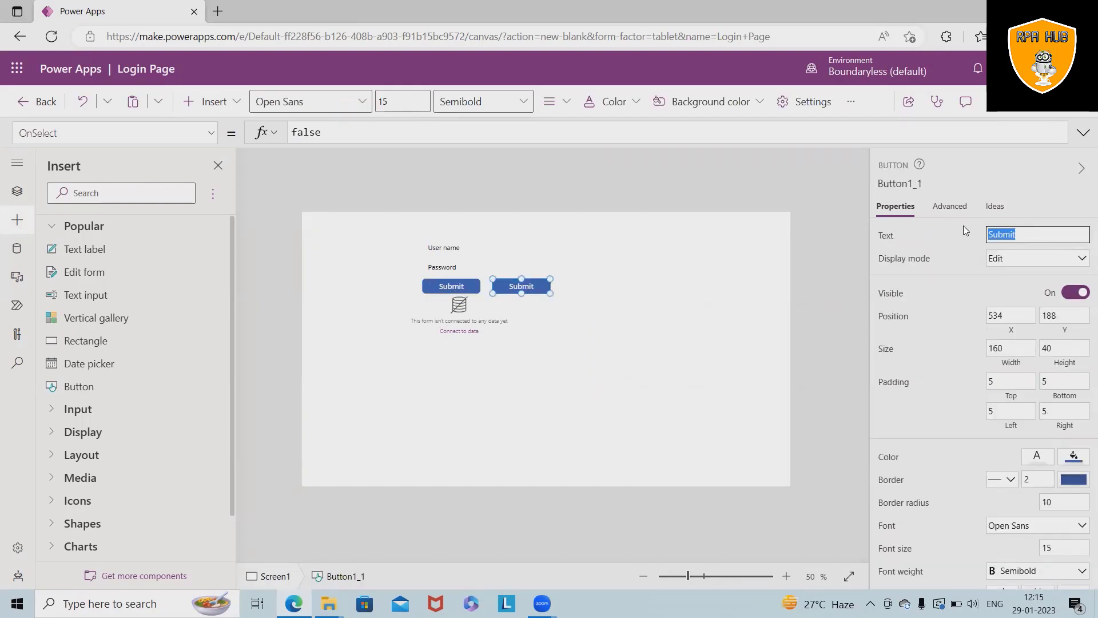
key("BackSpace")
type("Forget Pasww")
key("BackSpace")
type("ord")
left_click(558, 421)
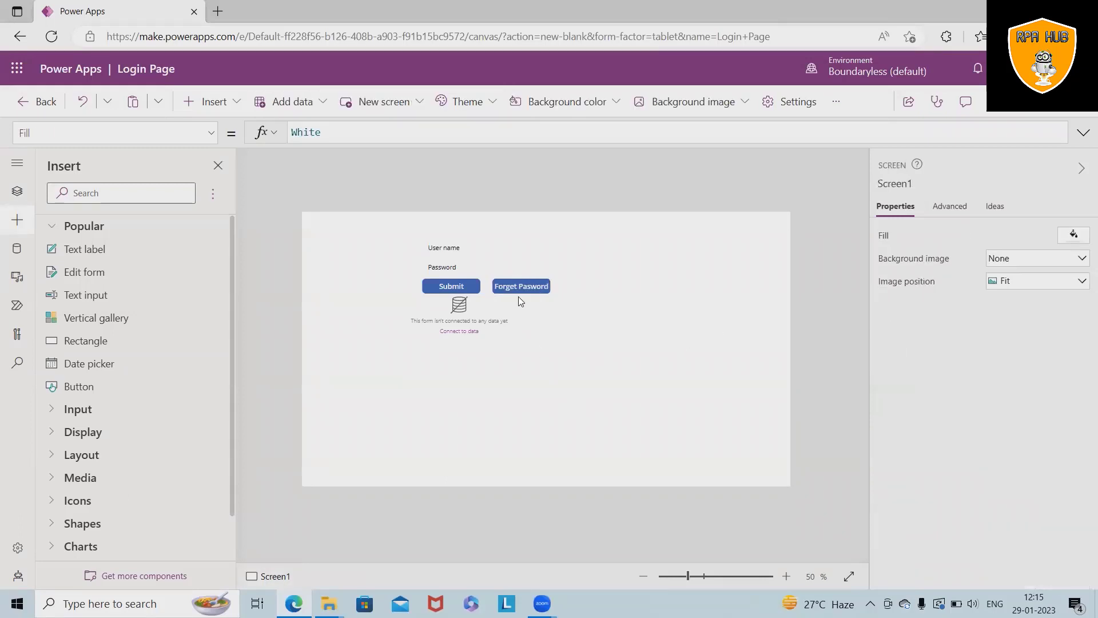
Duplicate the "Forget Pasword" button, place the copy to its right in the same row, and set its text to "Signup".
left_click(518, 296)
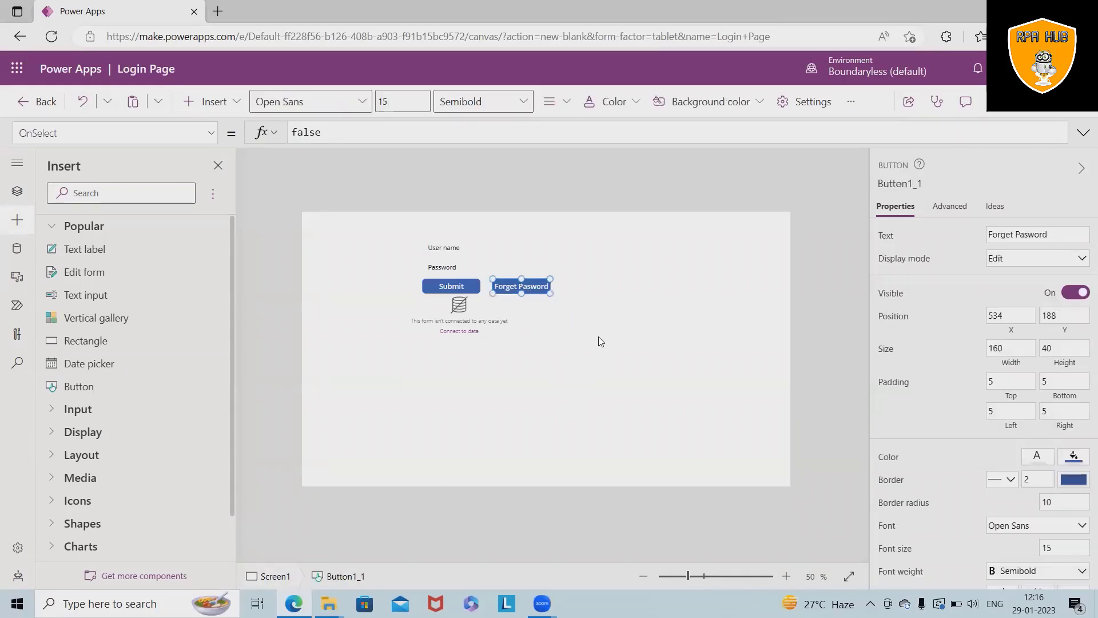
left_click(599, 284)
key("ctrl+v")
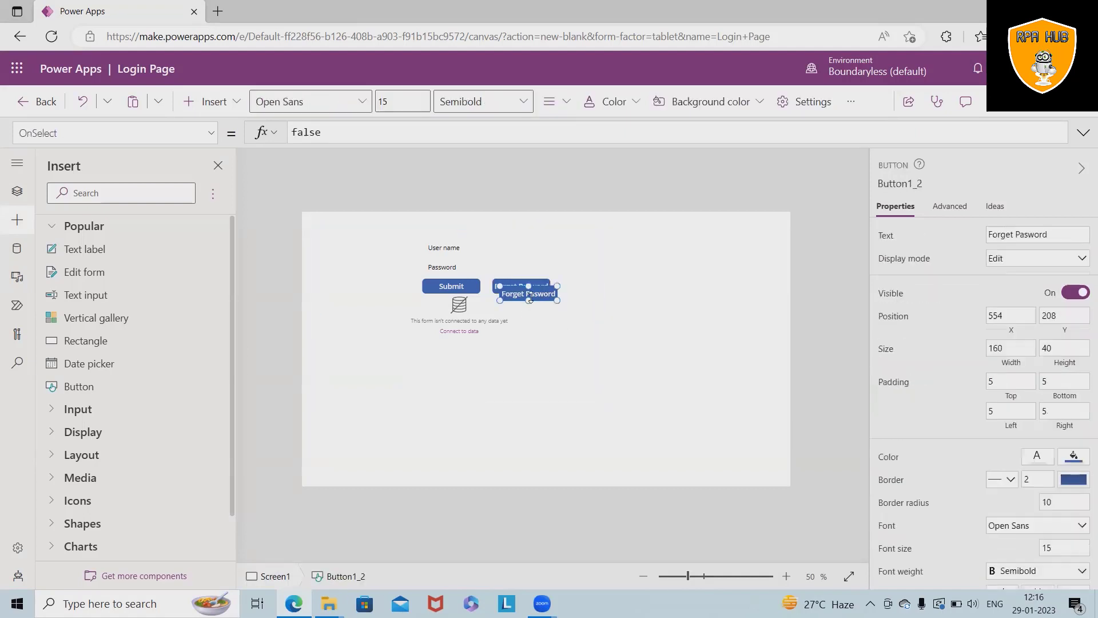
left_click_drag(538, 294, 603, 287)
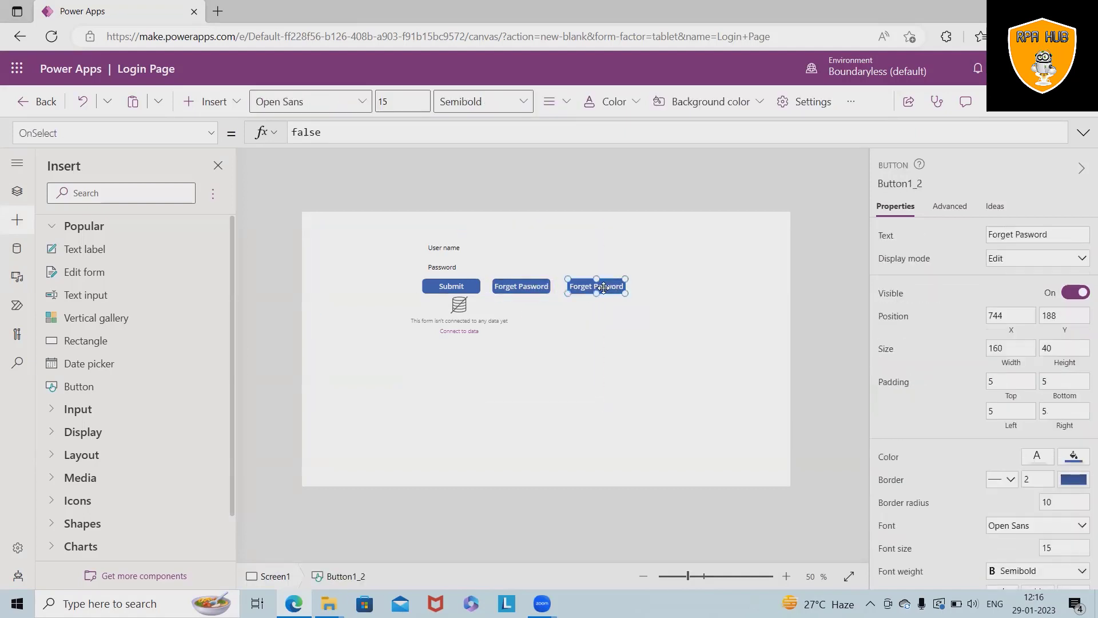
left_click_drag(1064, 235, 932, 227)
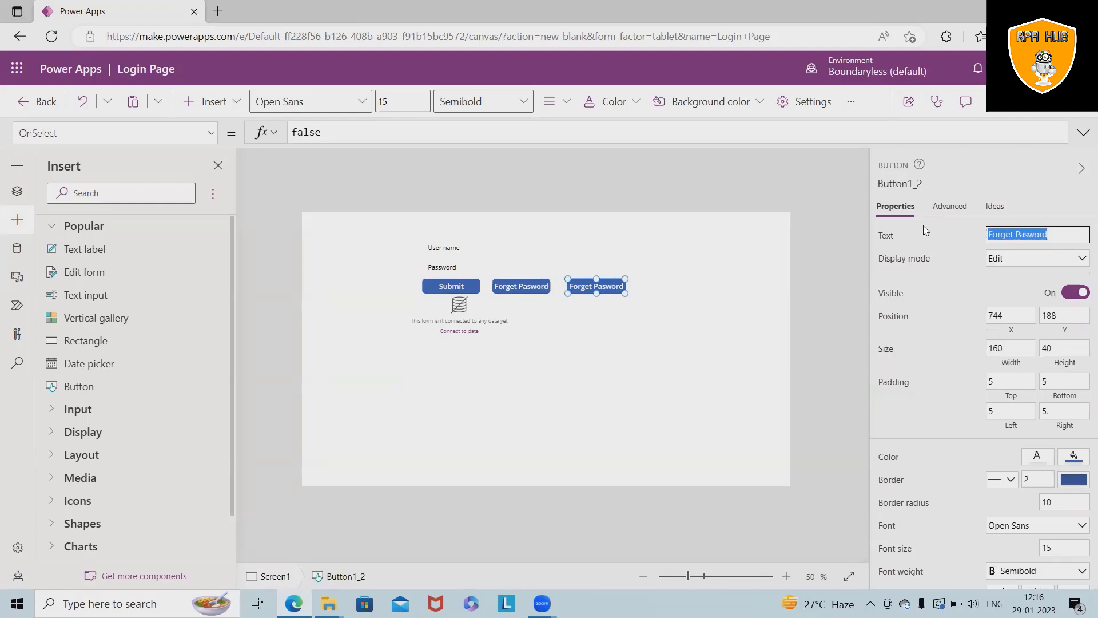
type("Signu")
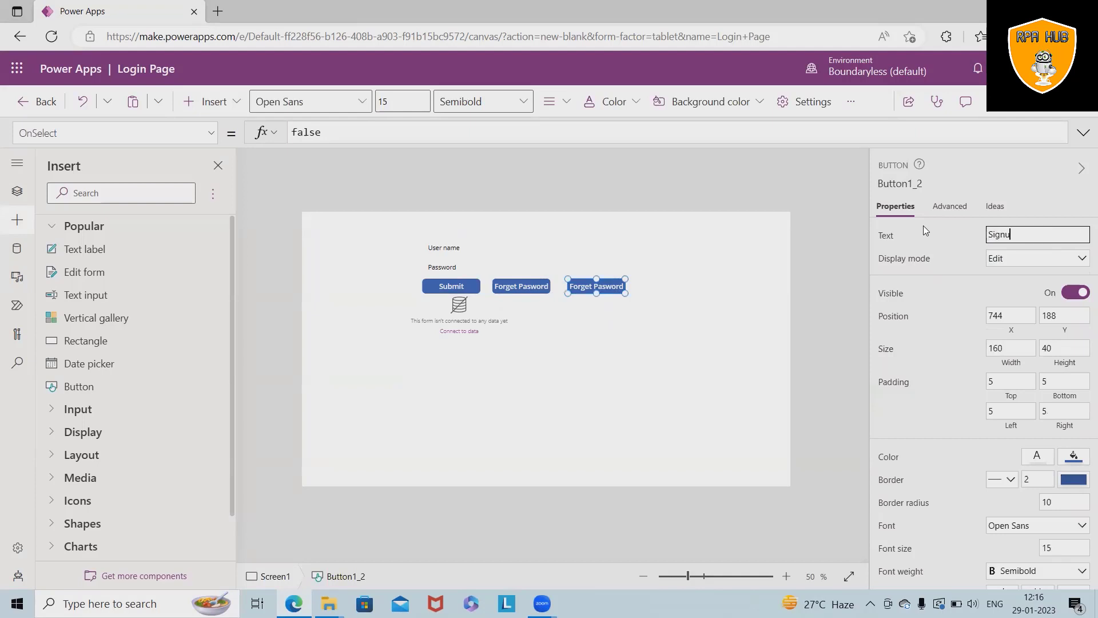
type("p")
left_click(665, 404)
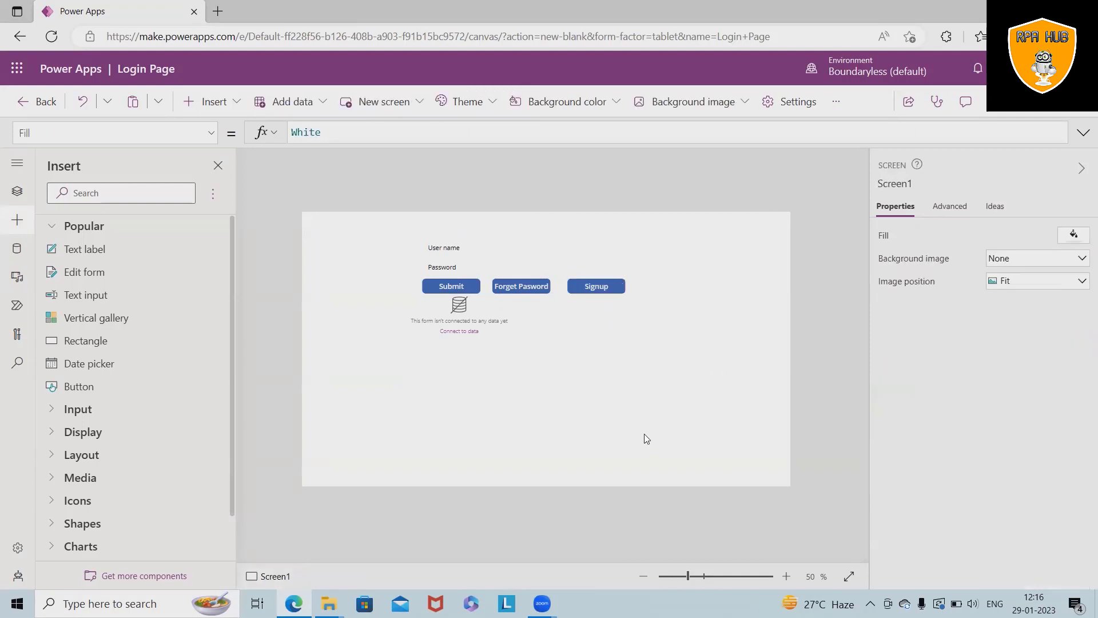
Set the "User name" label's font to Dancing Script and its font size to 18.
left_click(446, 253)
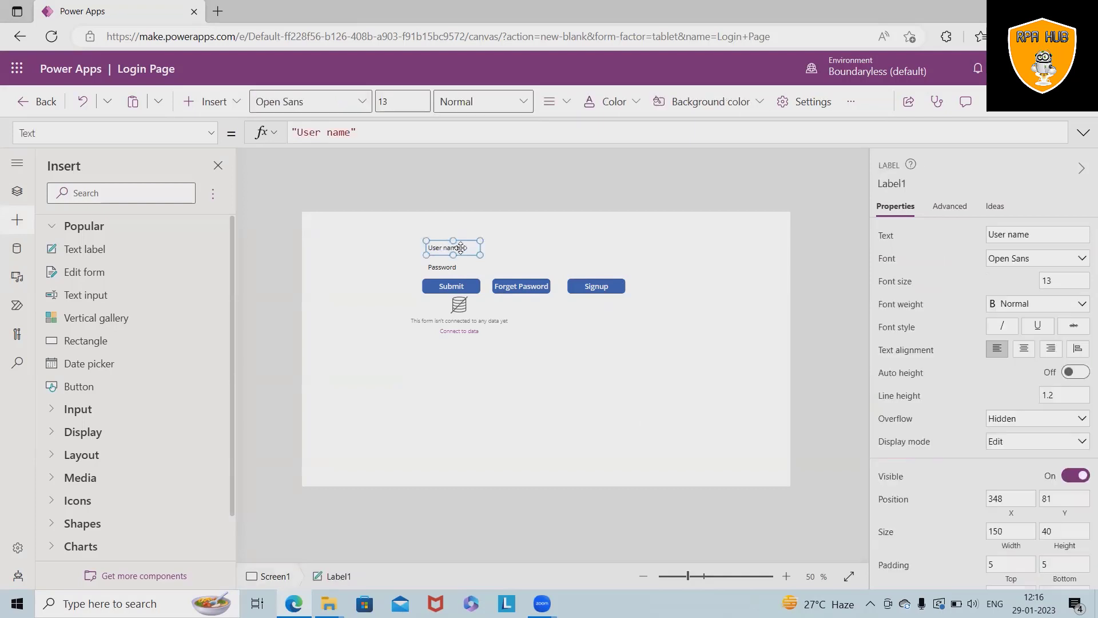
left_click(1074, 260)
left_click(1023, 310)
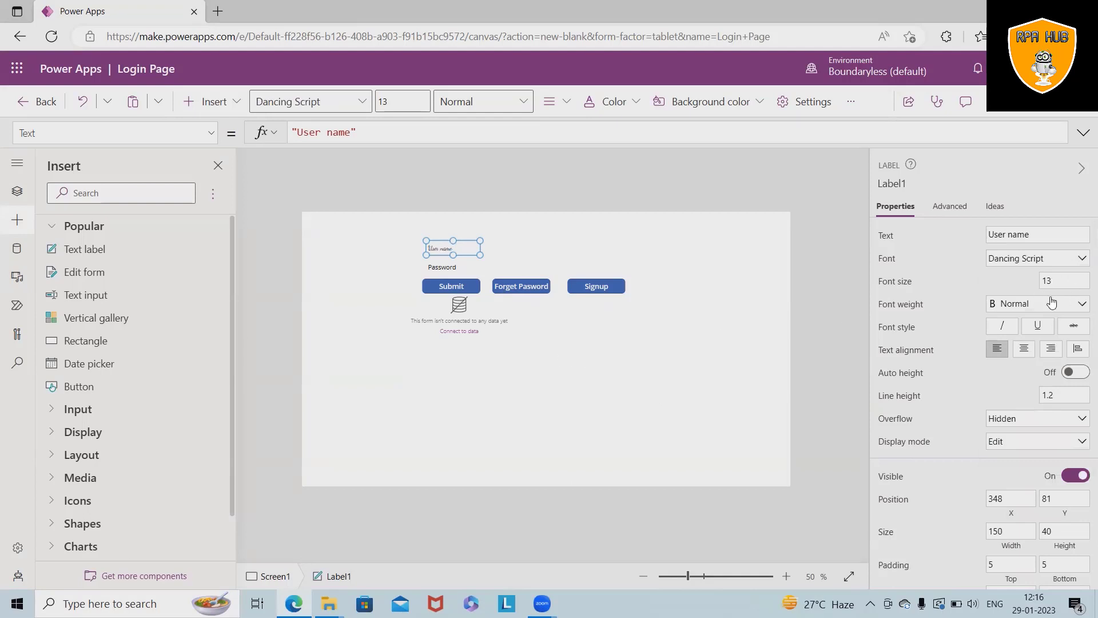
left_click(1072, 277)
double_click(1045, 280)
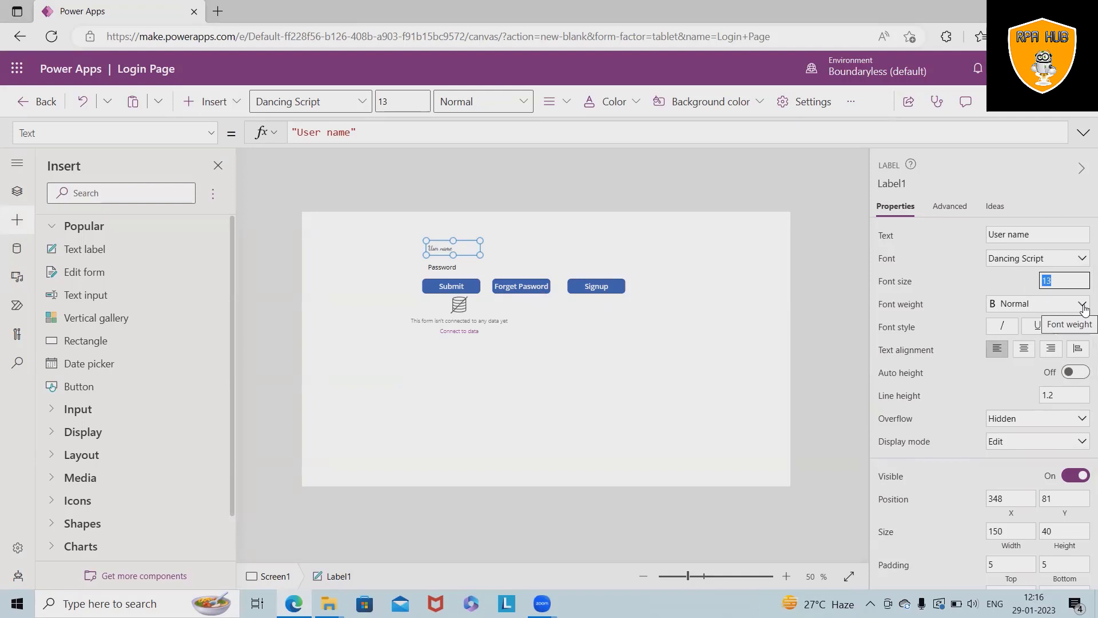
type("18")
key("Return")
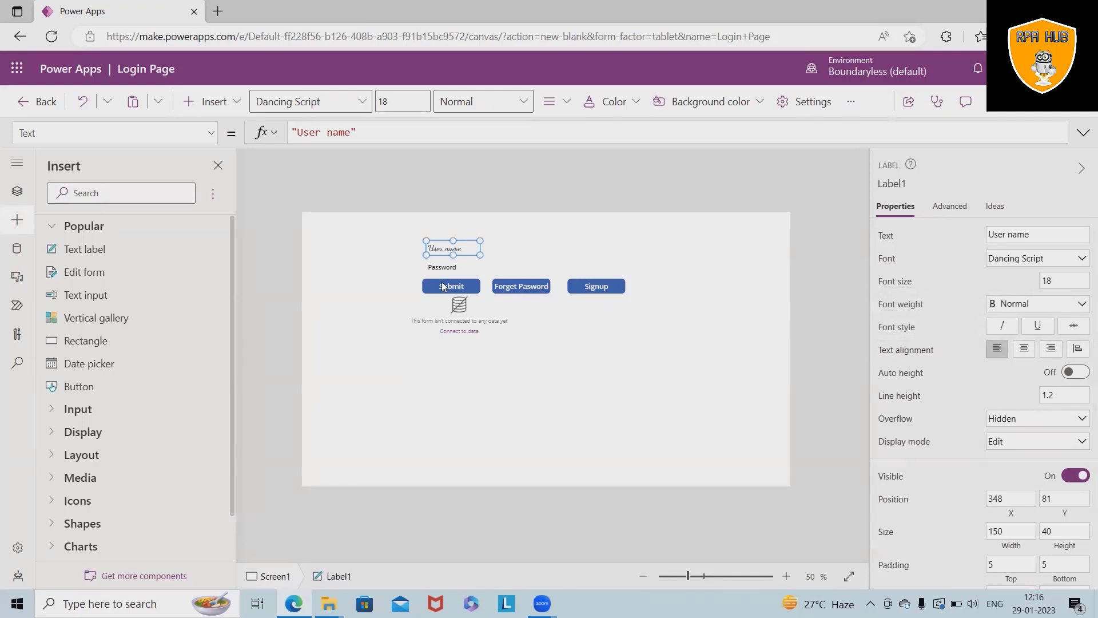
Set the "Password" label's font weight to Semibold.
left_click(442, 267)
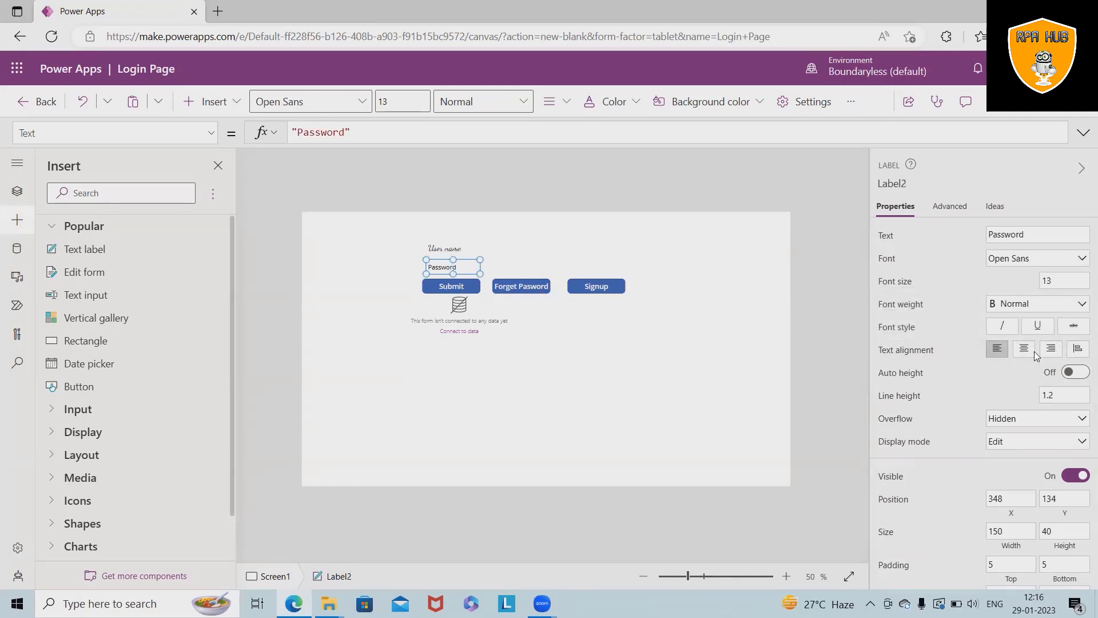
left_click(1072, 314)
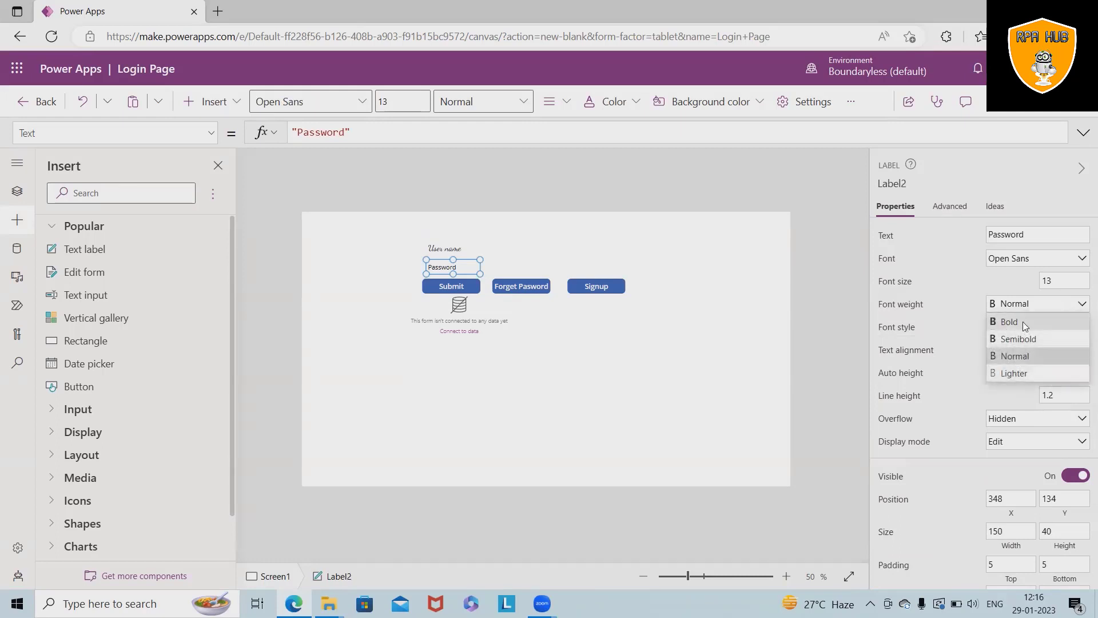
left_click(1022, 339)
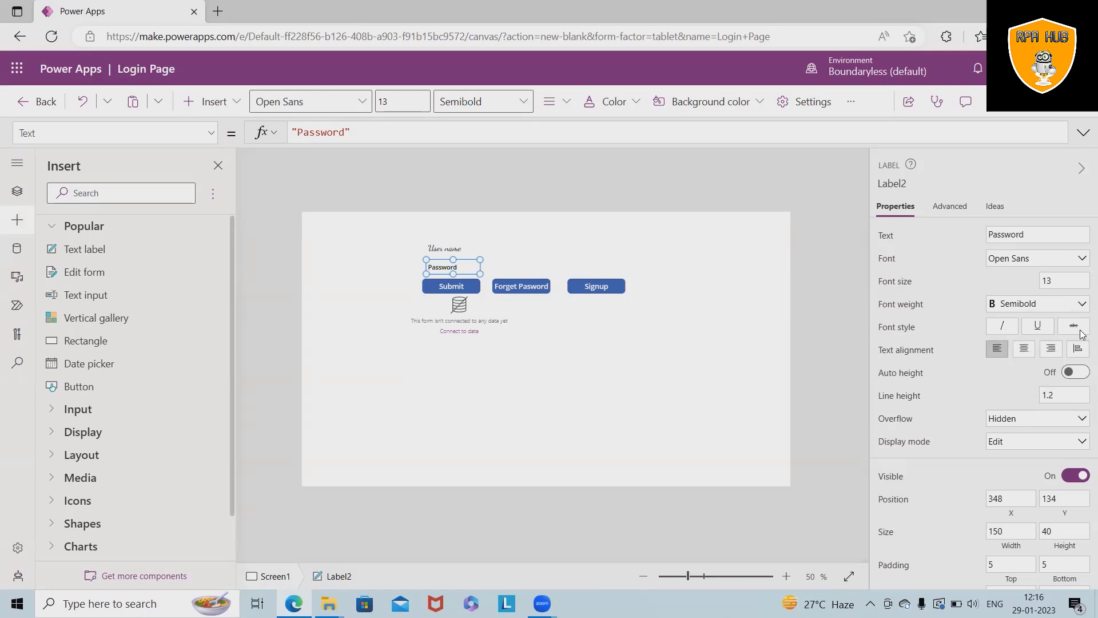
Try other text alignments on the "Password" label, starting with centre, and restore left alignment.
left_click(1030, 355)
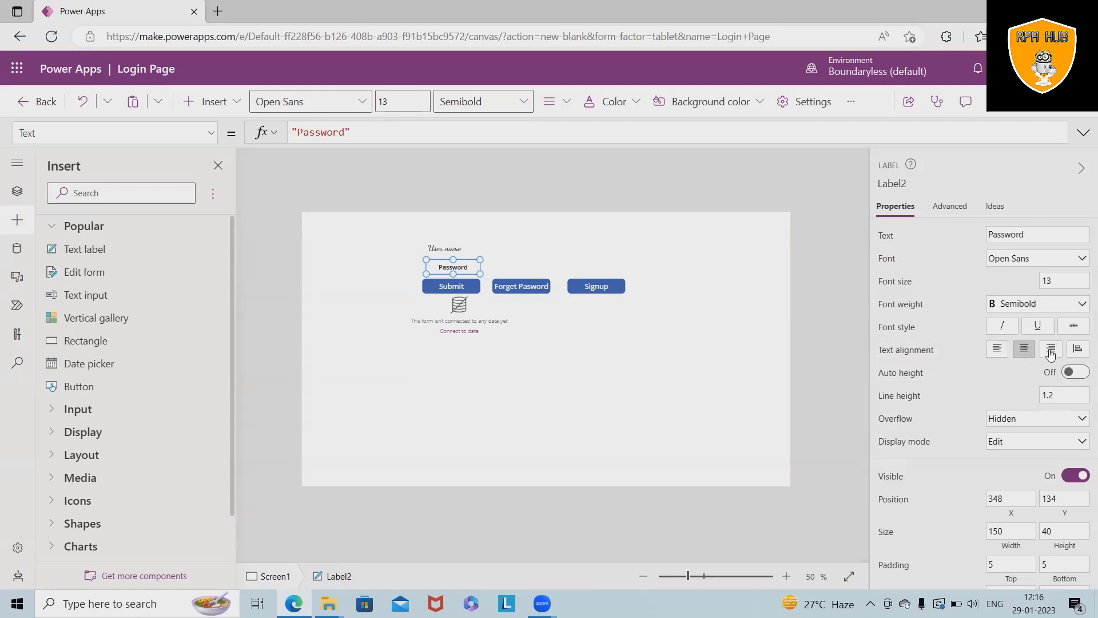
left_click(1002, 353)
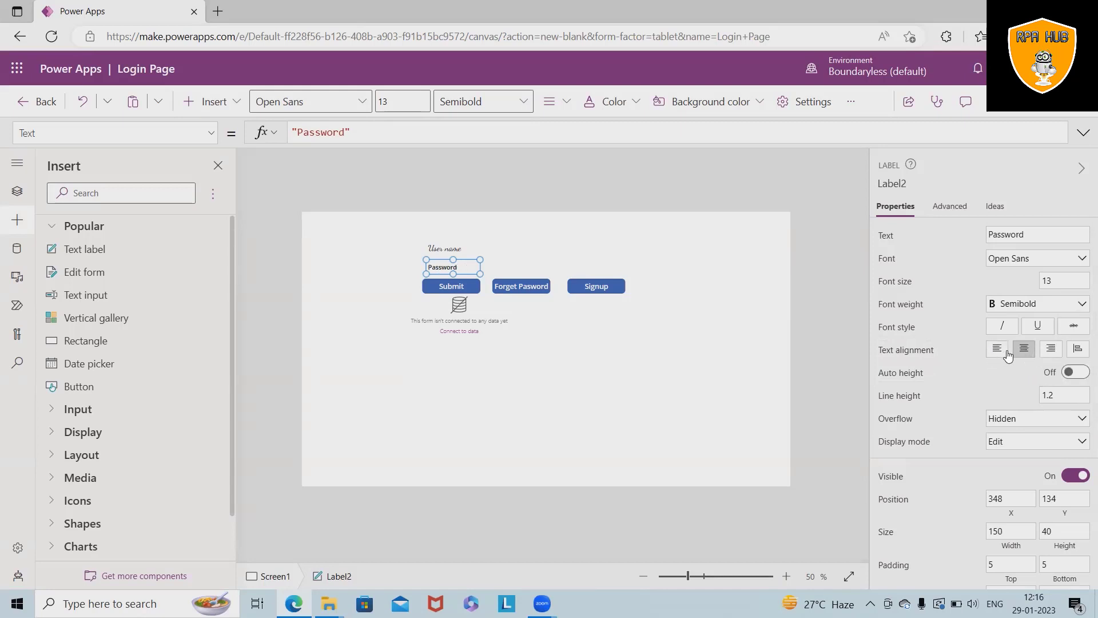
left_click(1052, 352)
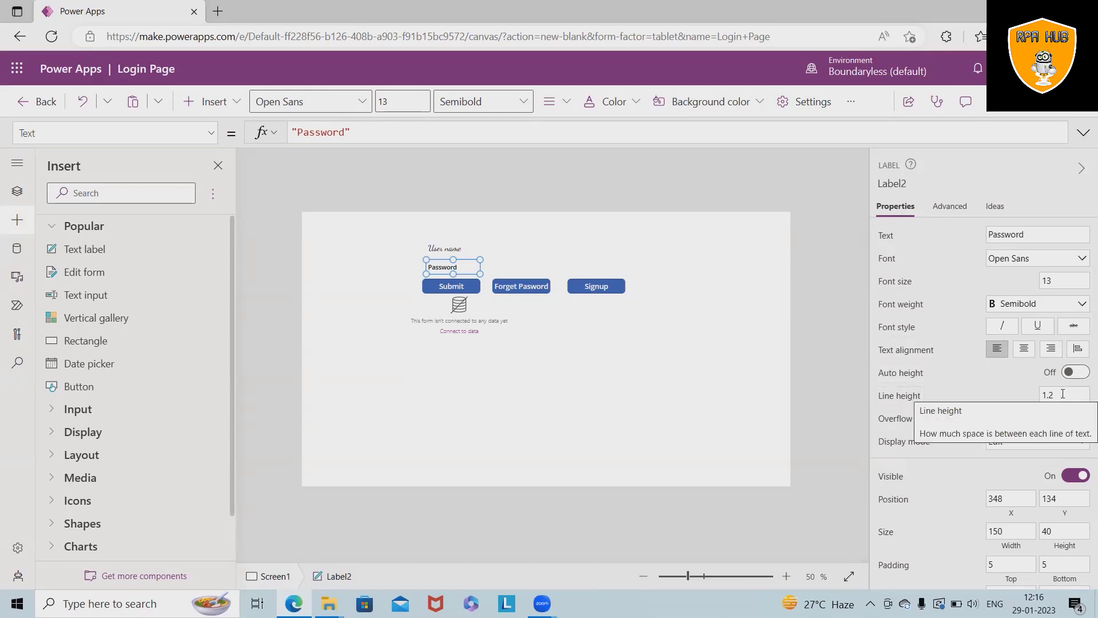
scroll(897, 457, "down", 3)
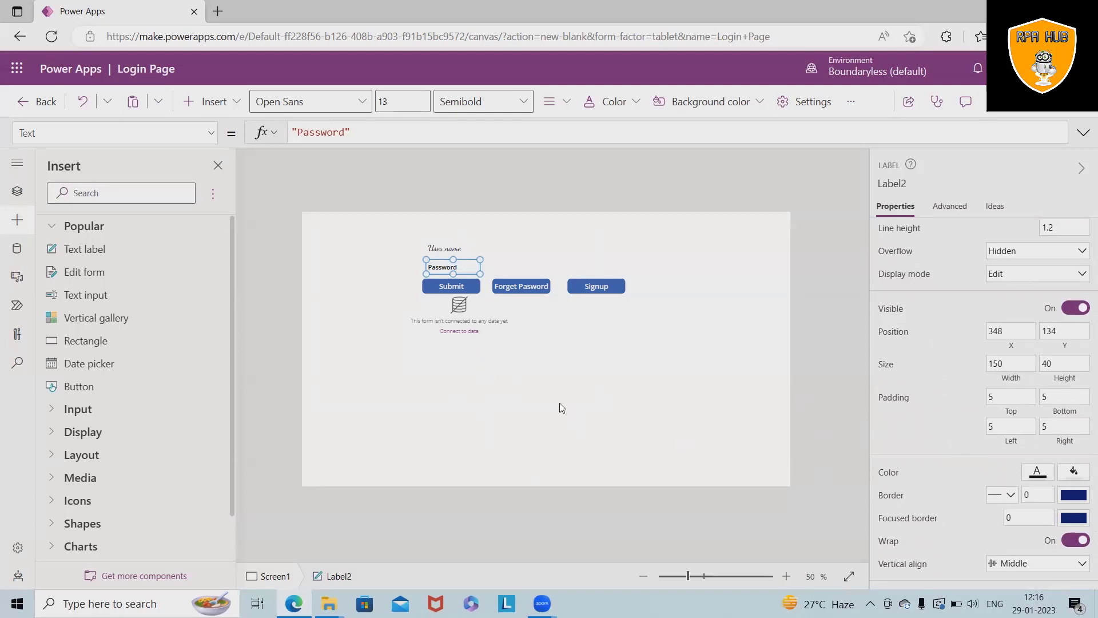
left_click(662, 239)
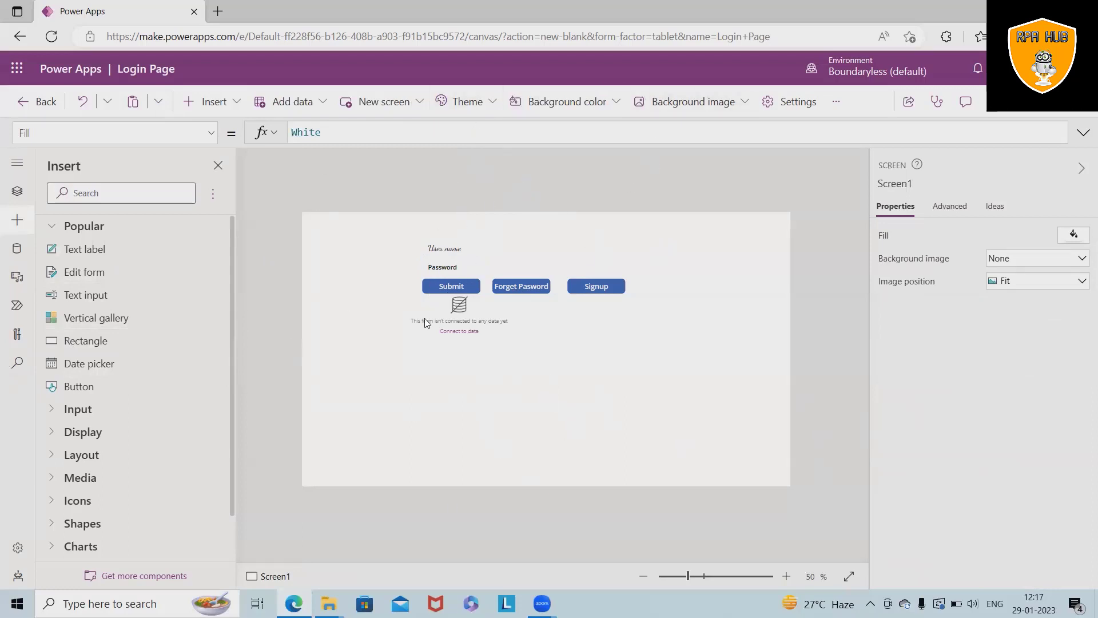
Open the data source choices for the unconnected form and examine the available tables without connecting one.
left_click(480, 405)
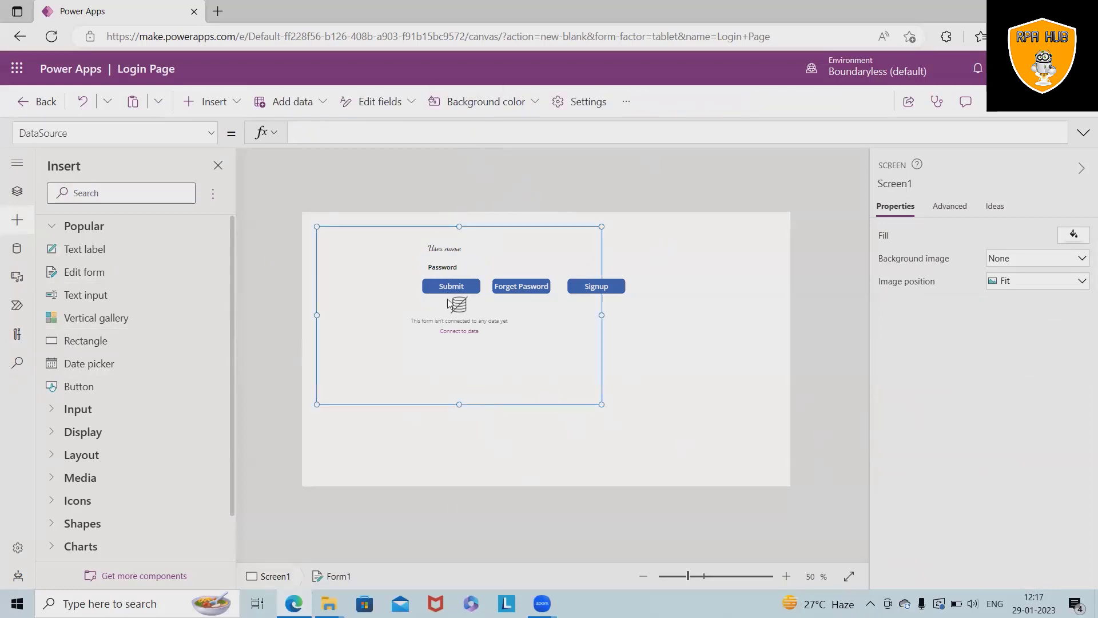
left_click(453, 250)
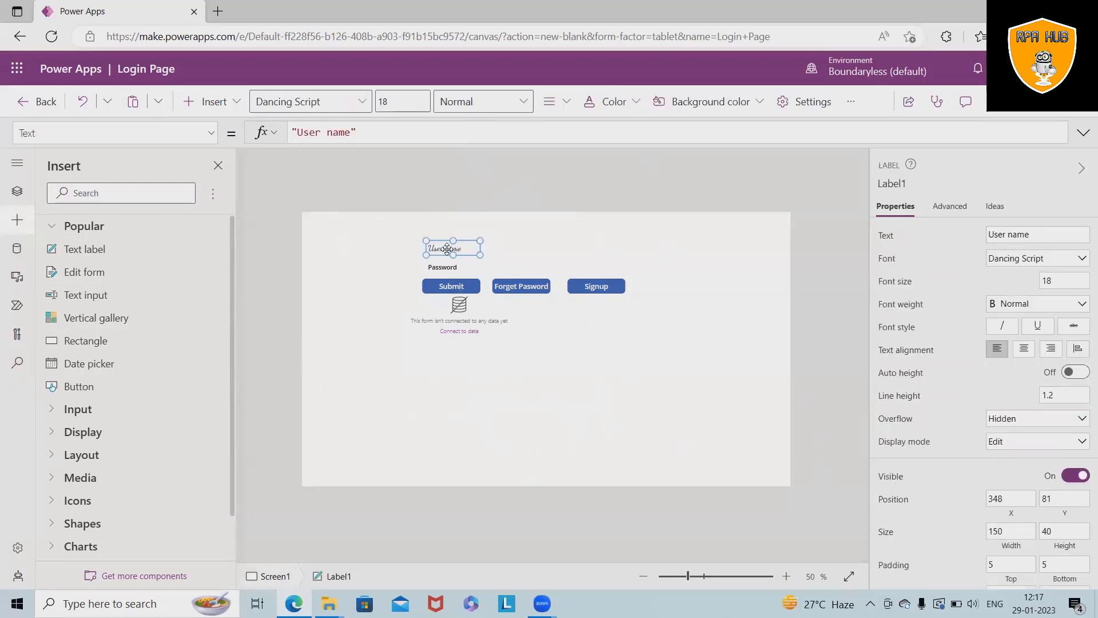
left_click(463, 336)
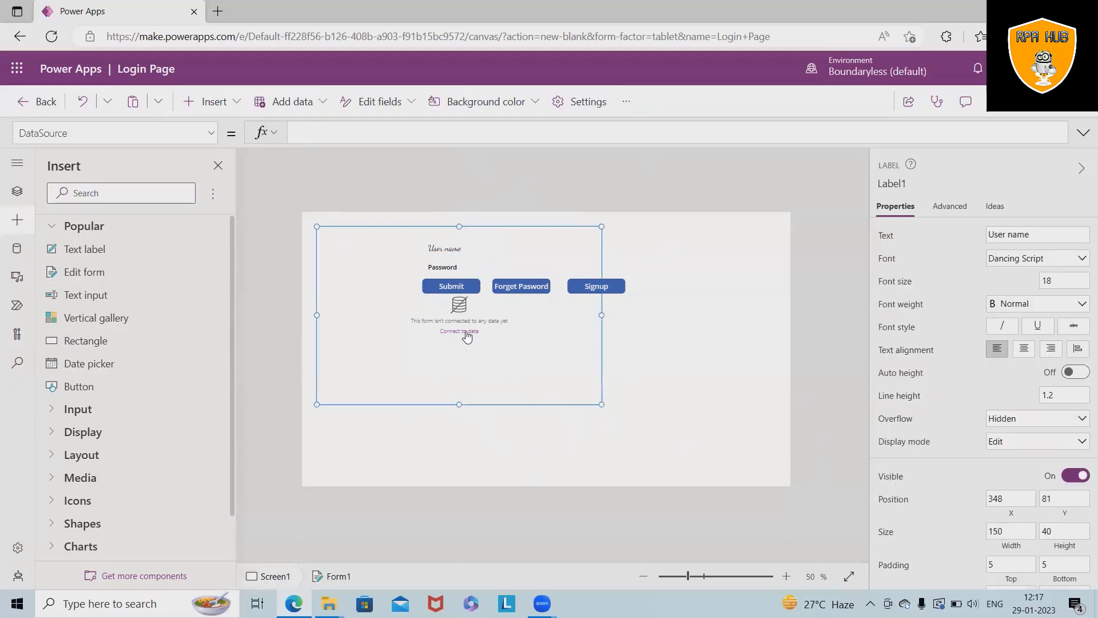
left_click(126, 338)
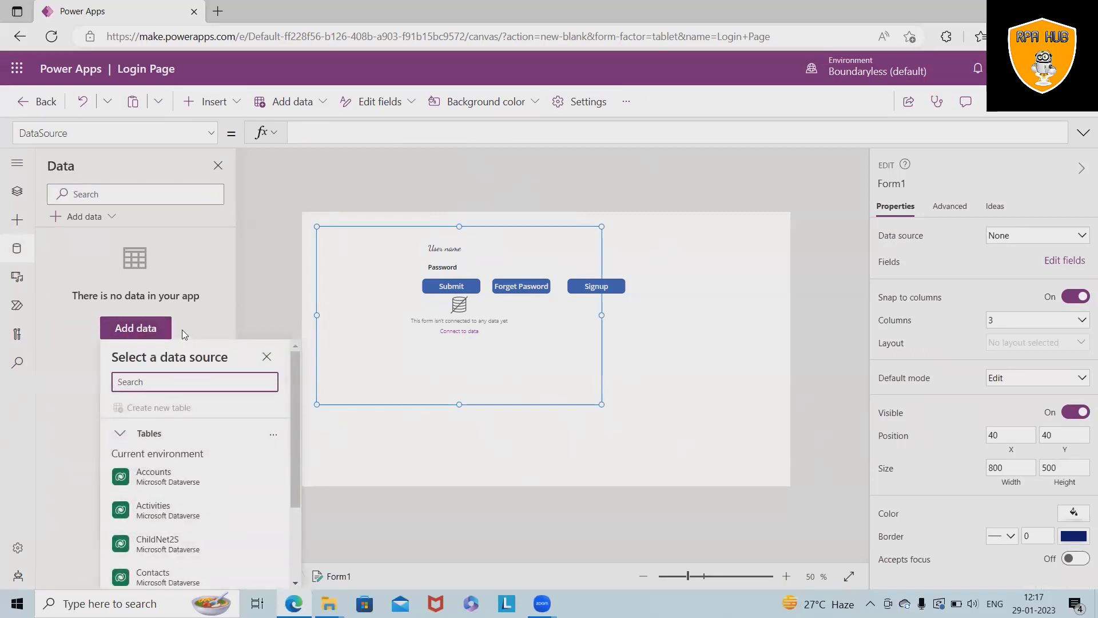
left_click(80, 216)
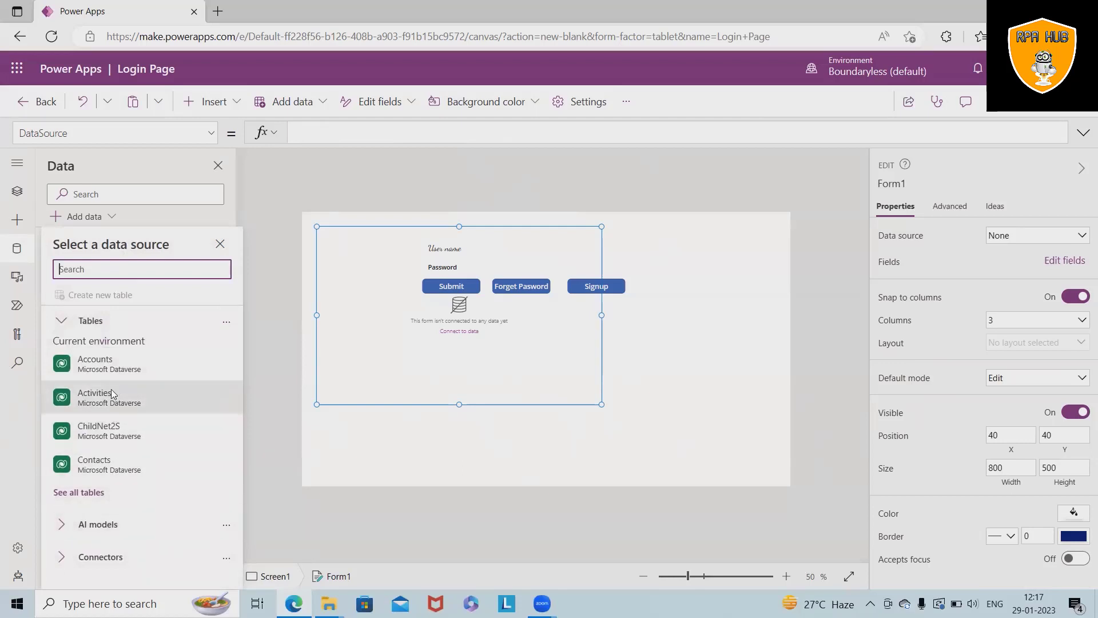
mouse_move(139, 373)
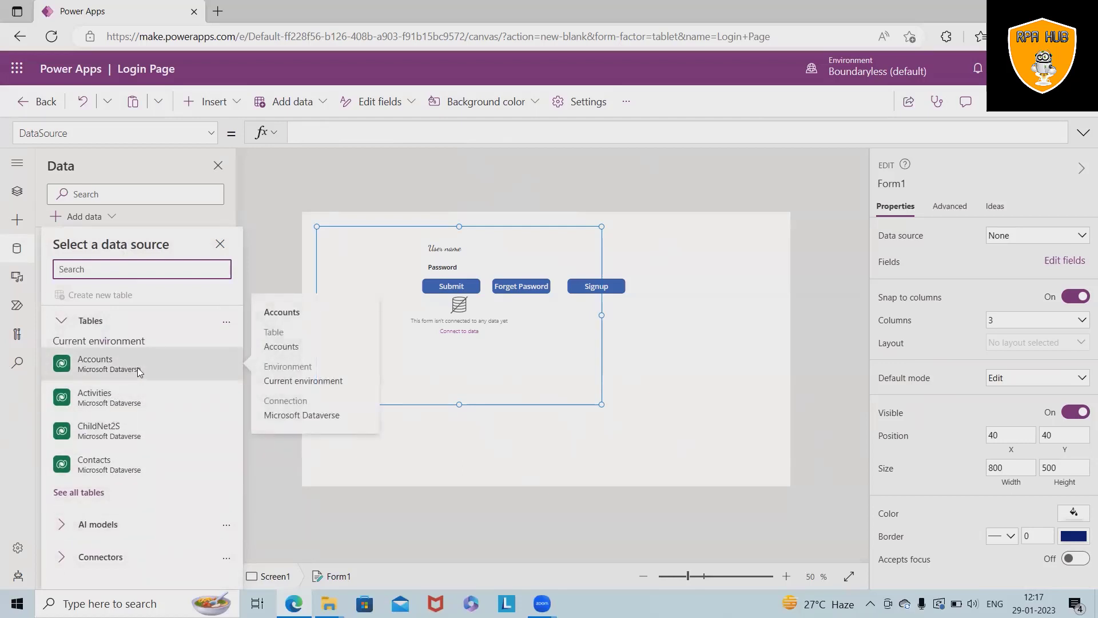
left_click(301, 348)
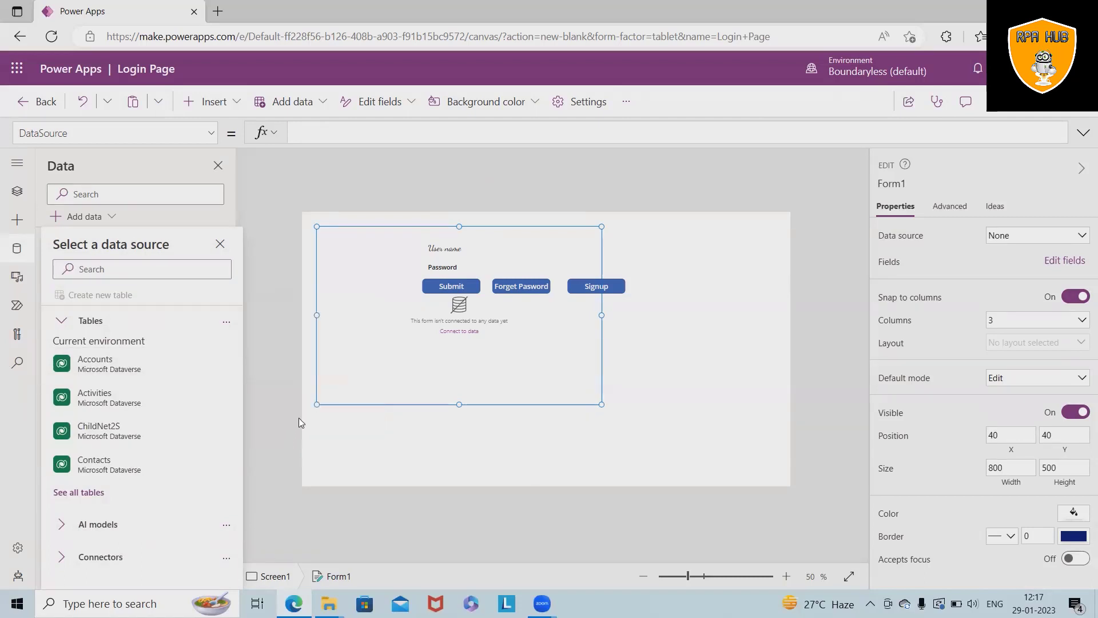
left_click(492, 481)
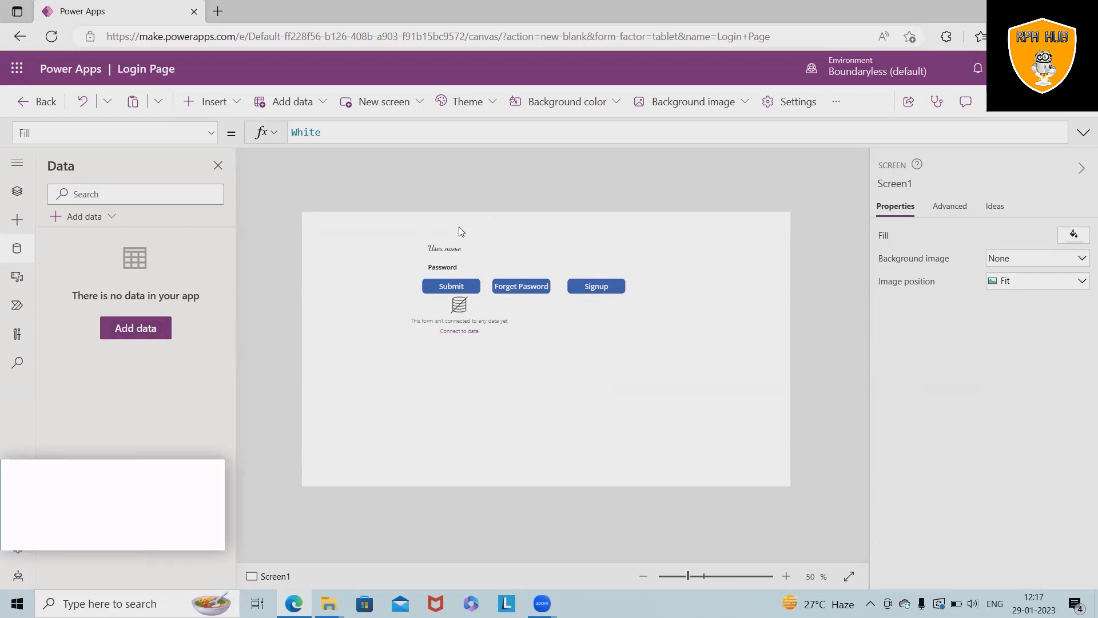
Examine the Submit button's advanced properties from action to size, and check its Ideas suggestions.
left_click(949, 210)
left_click(457, 285)
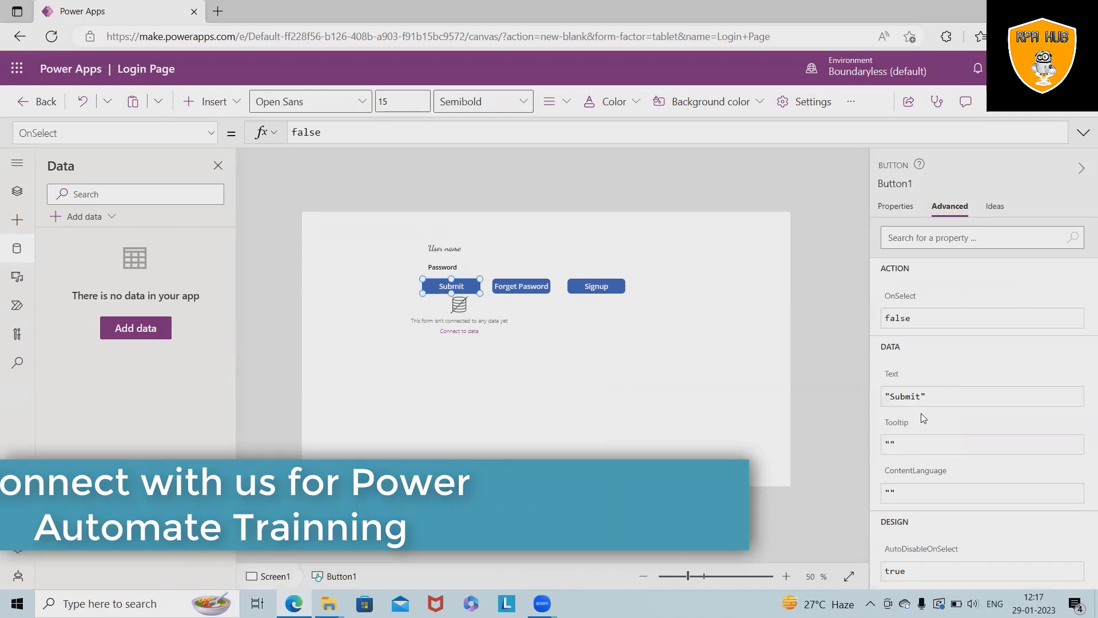
scroll(921, 413, "down", 1)
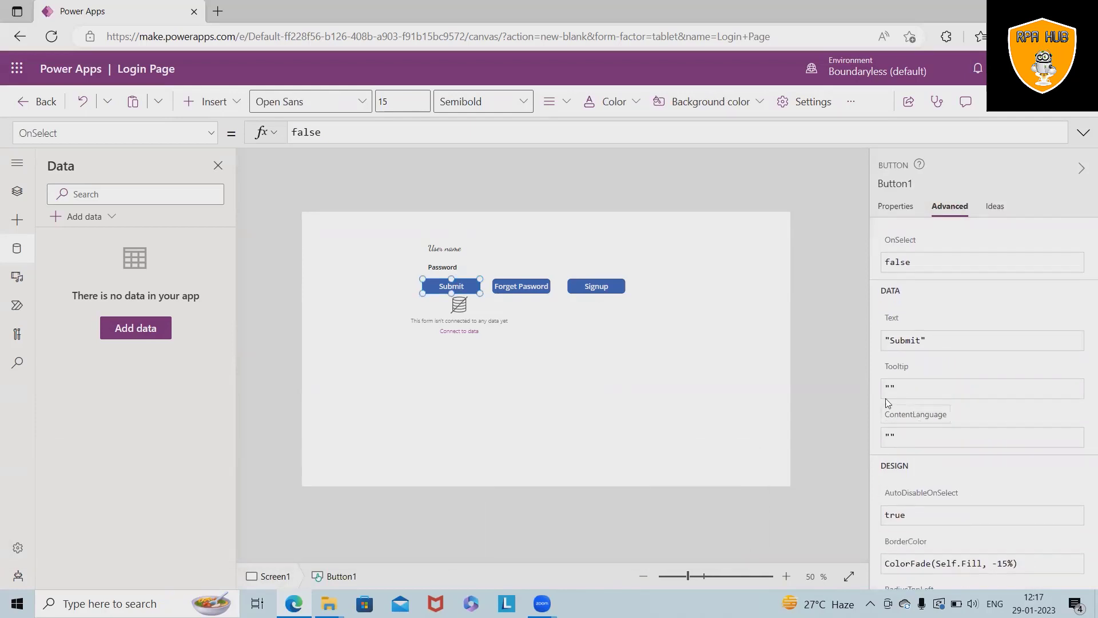
scroll(915, 457, "down", 3)
scroll(914, 501, "down", 1)
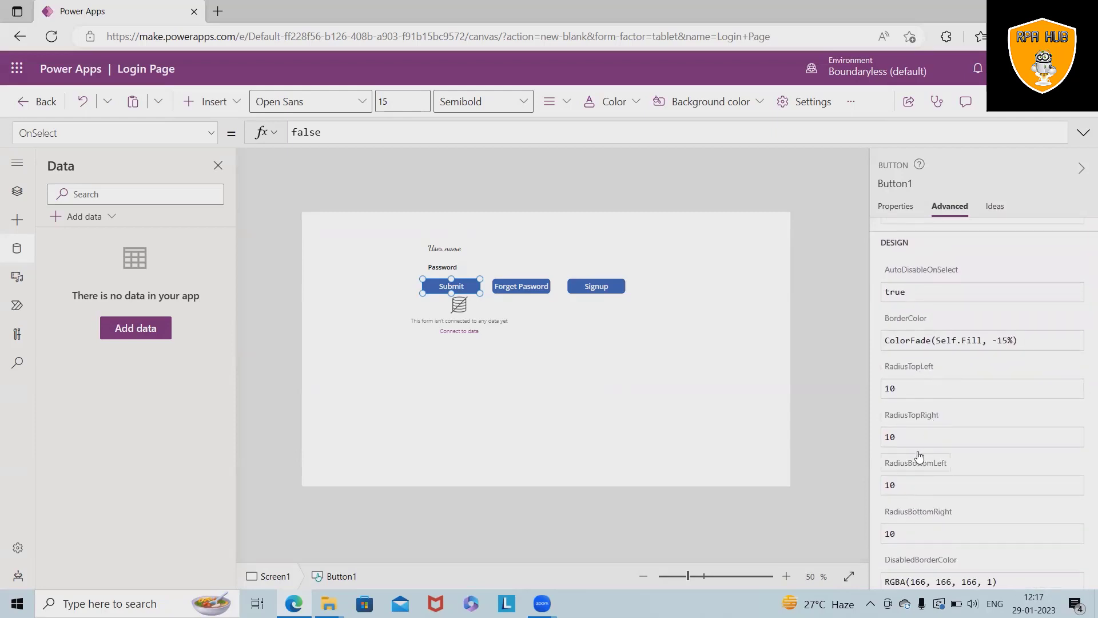
scroll(936, 457, "down", 12)
scroll(941, 497, "down", 12)
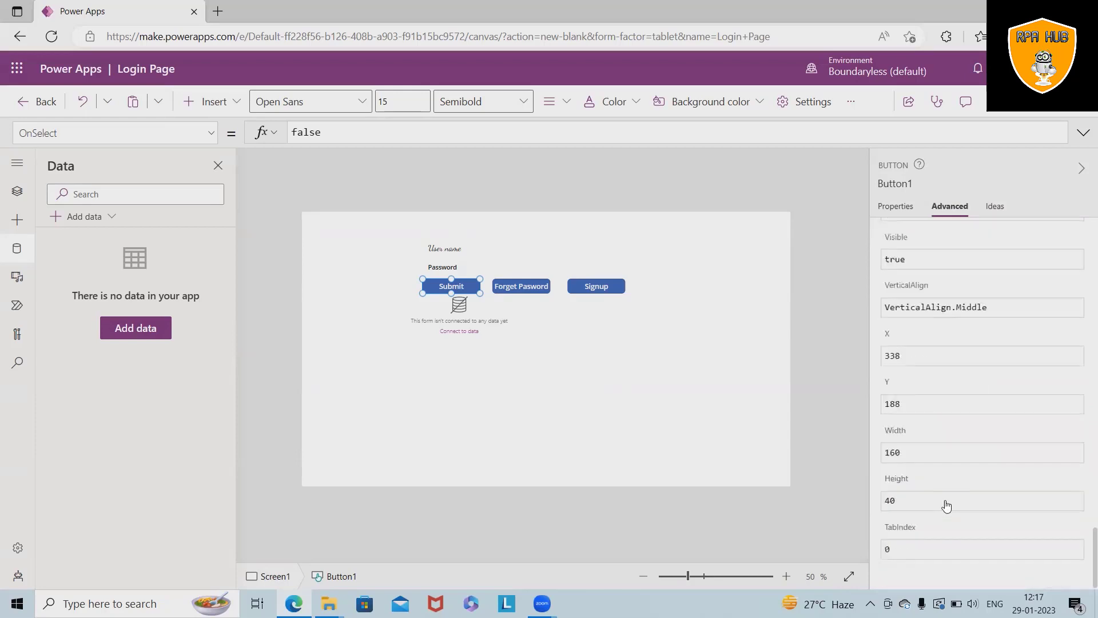
scroll(946, 505, "up", 15)
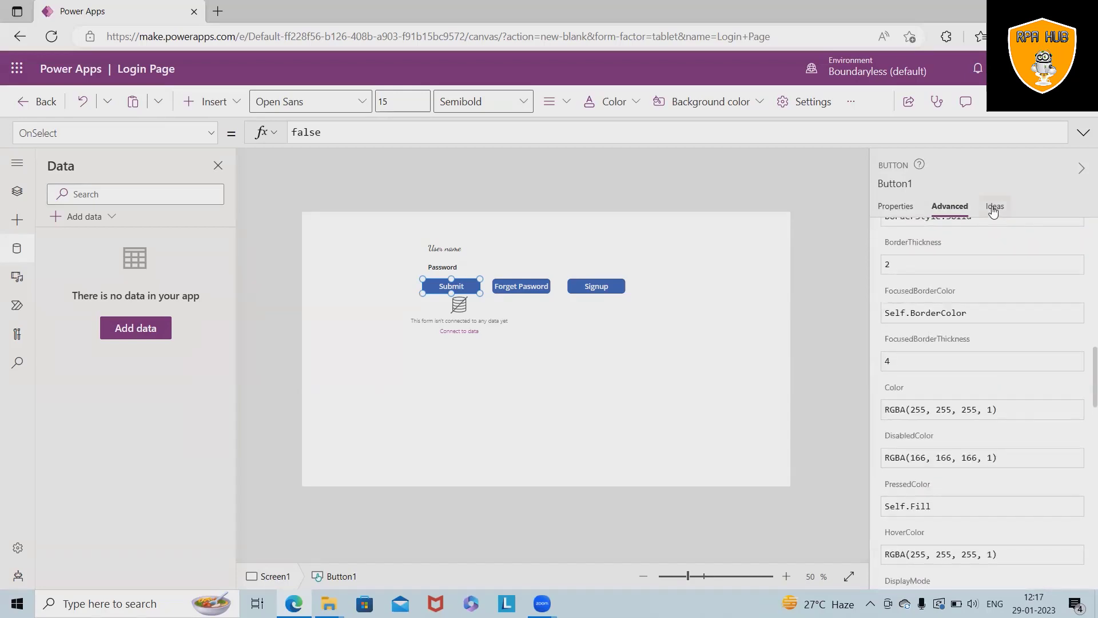
left_click(993, 211)
left_click(1055, 331)
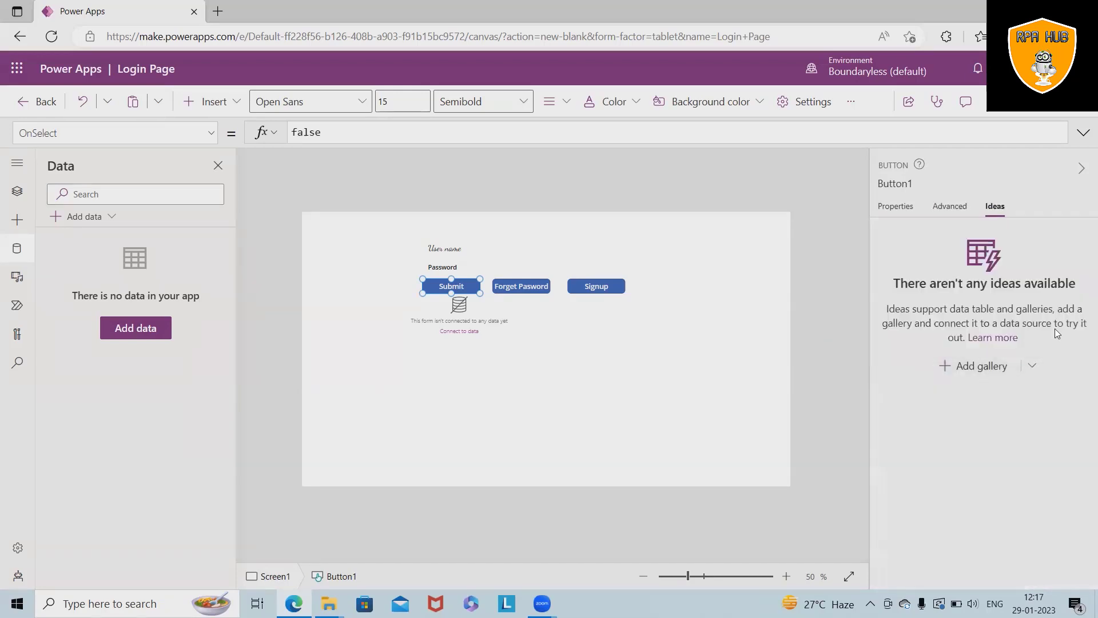
Examine the "User name" label's advanced properties, covering its action, data and design settings.
left_click(947, 209)
left_click(469, 250)
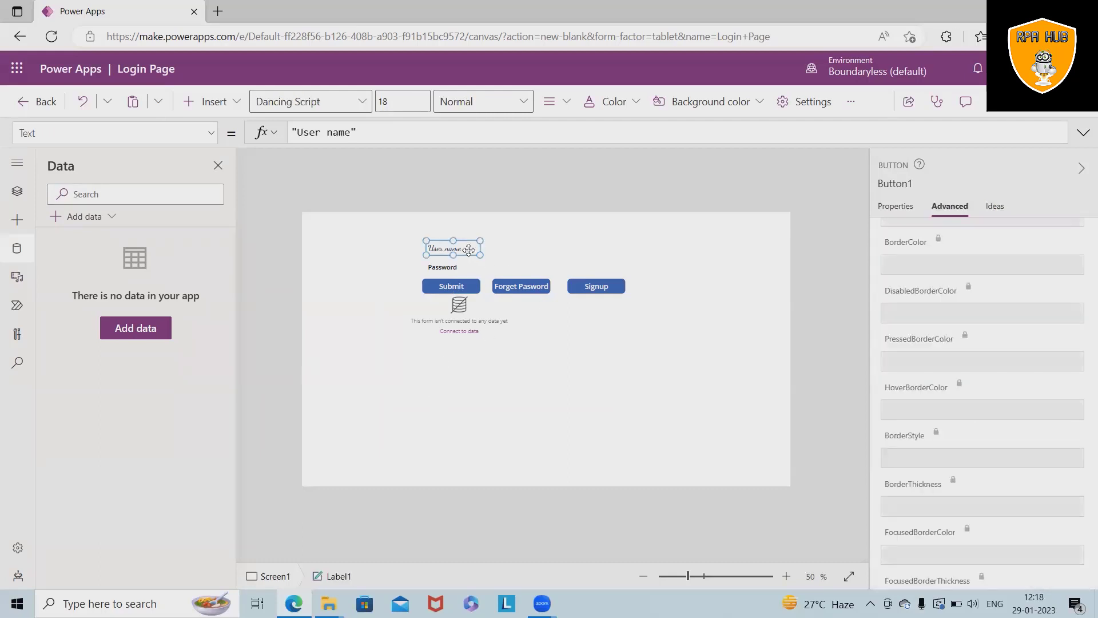
scroll(977, 369, "up", 10)
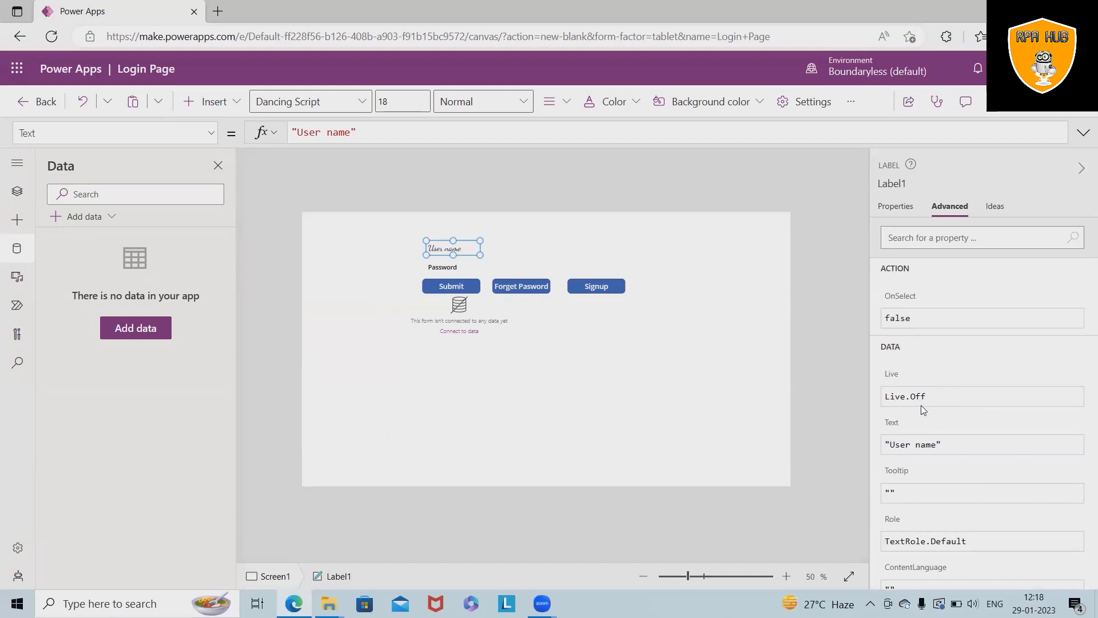
scroll(908, 492, "down", 3)
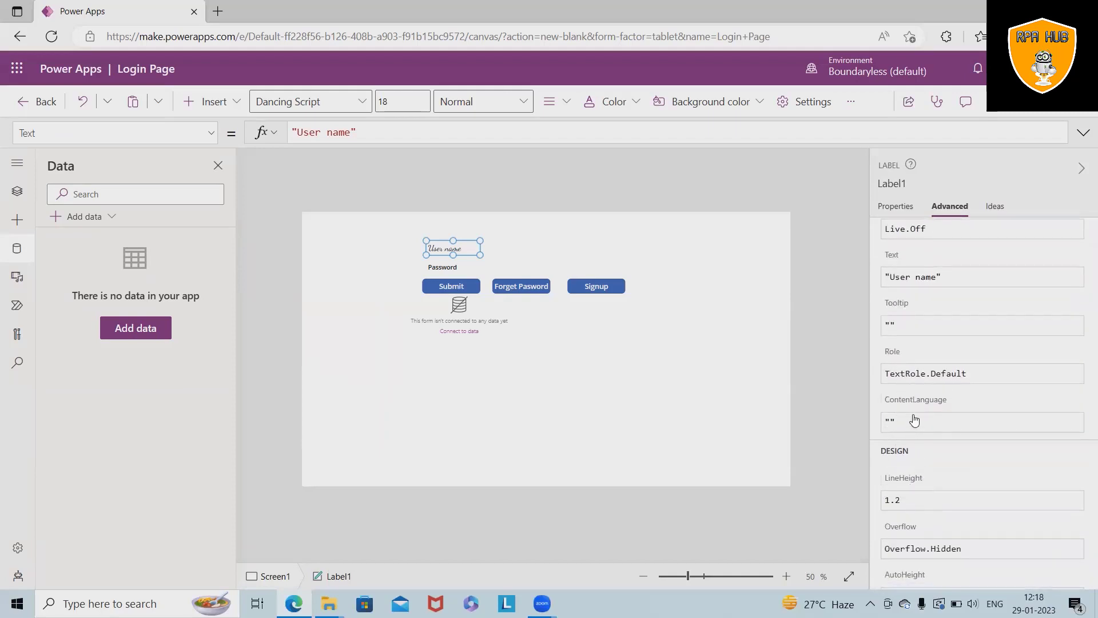
scroll(900, 491, "up", 1)
scroll(900, 490, "down", 4)
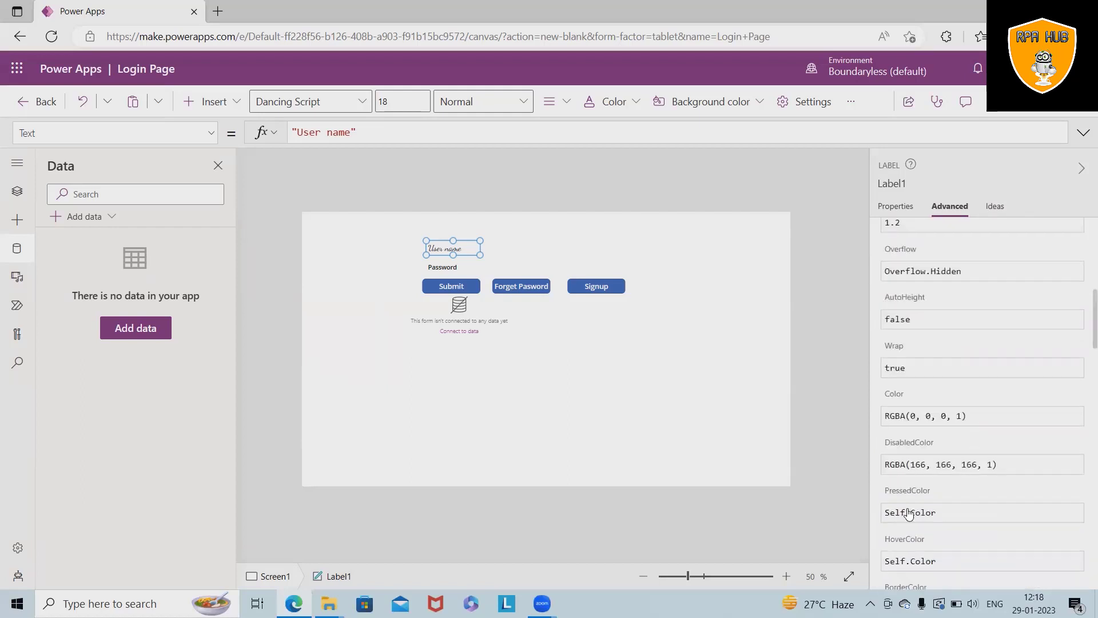
scroll(913, 485, "down", 8)
scroll(916, 503, "down", 14)
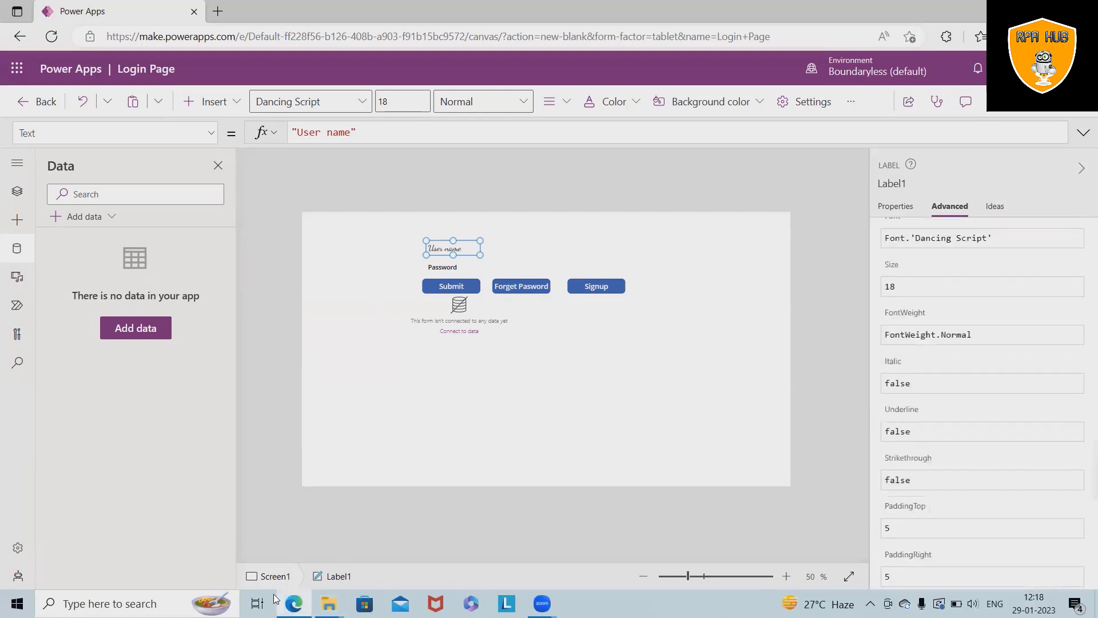
Add a new screen to the app using the Sidebar layout.
left_click(274, 576)
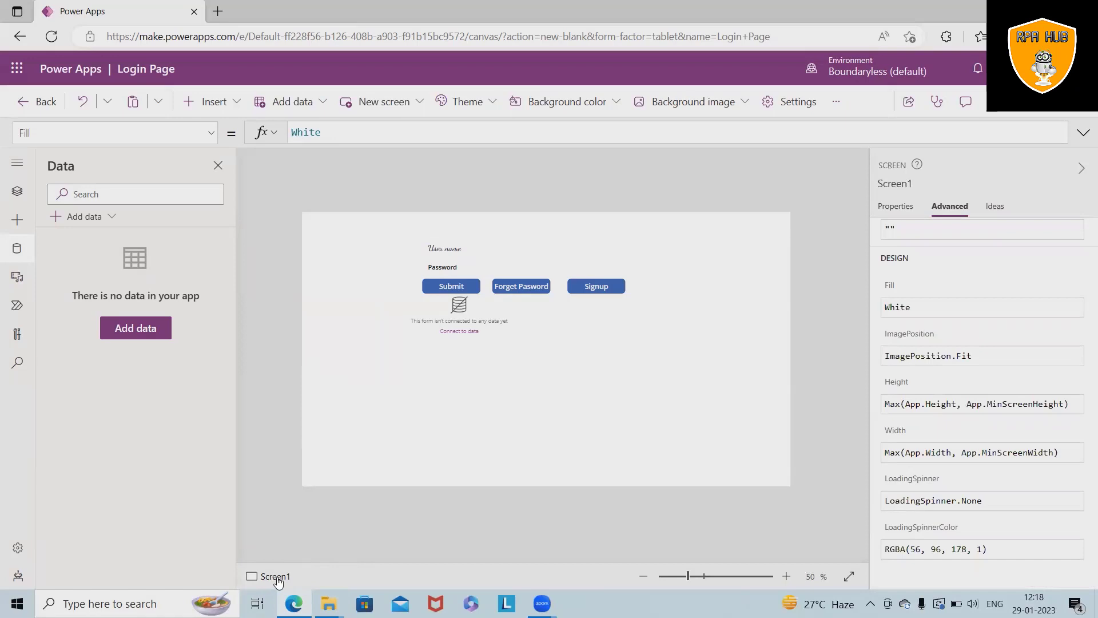
left_click(415, 101)
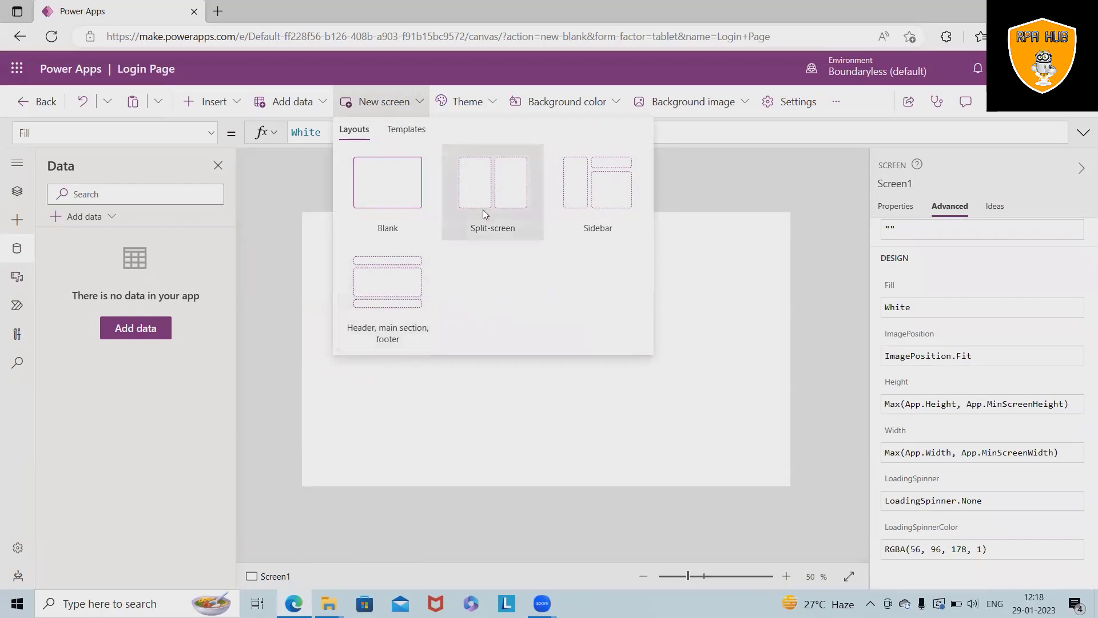
left_click(606, 220)
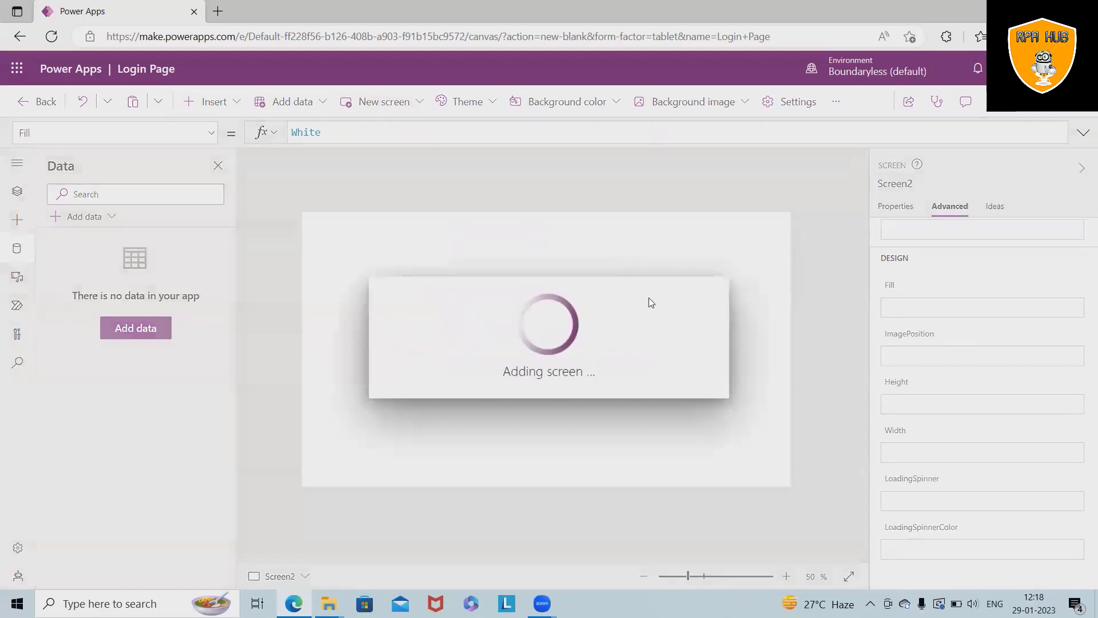
Switch to Screen1 to view the login layout, and return to Screen2.
left_click(305, 575)
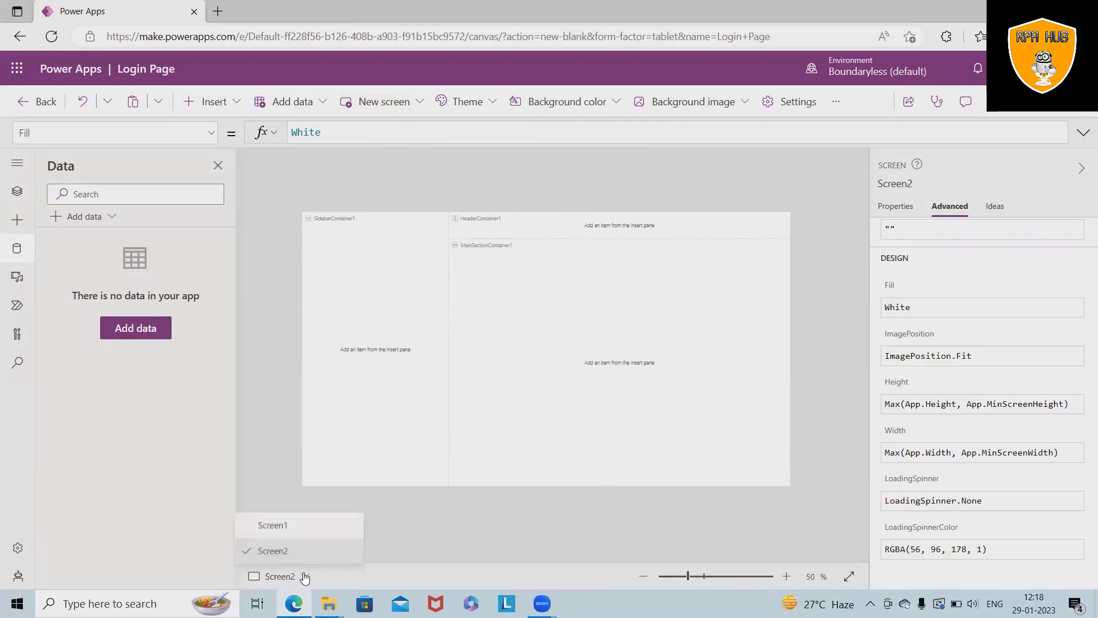
left_click(280, 523)
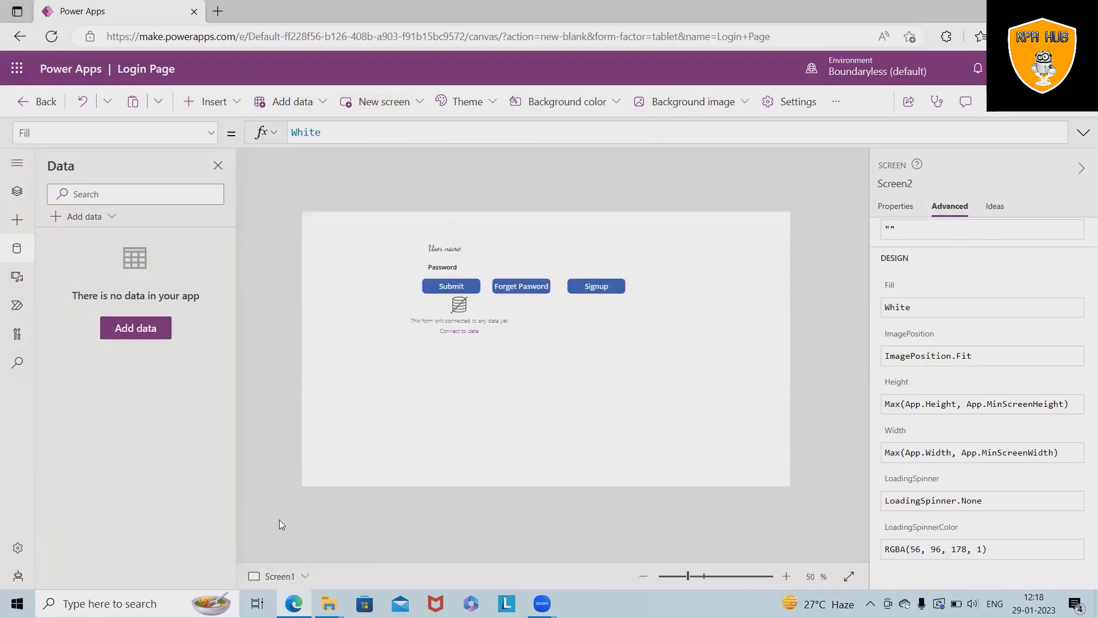
left_click(304, 575)
left_click(300, 550)
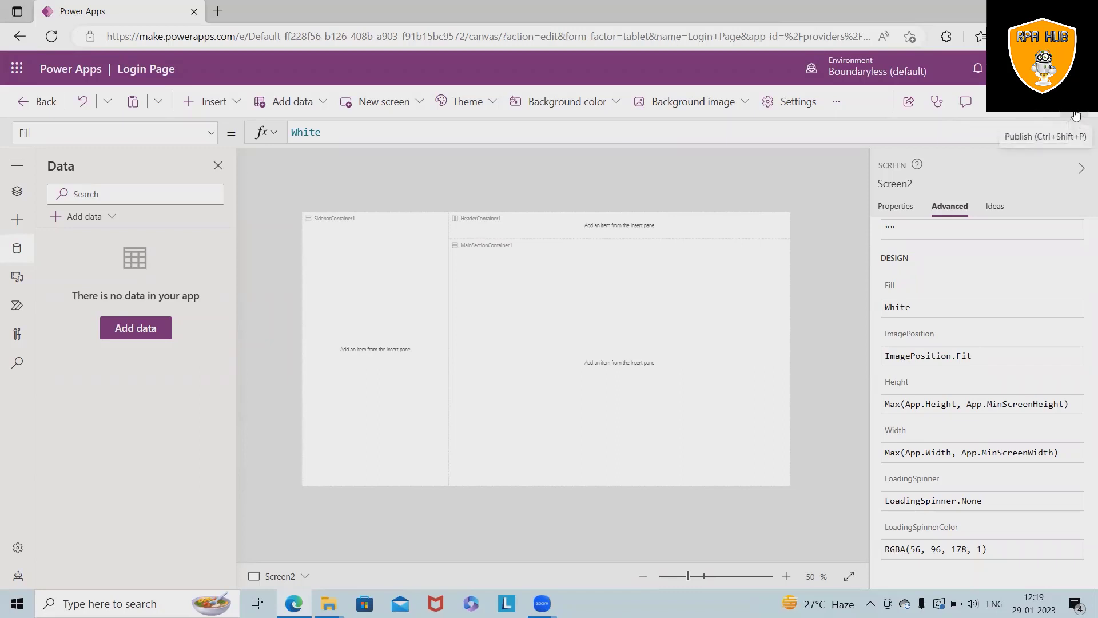
Leave the Login Page app editor and start creating a Power Pages website from blank.
left_click(39, 107)
left_click(602, 379)
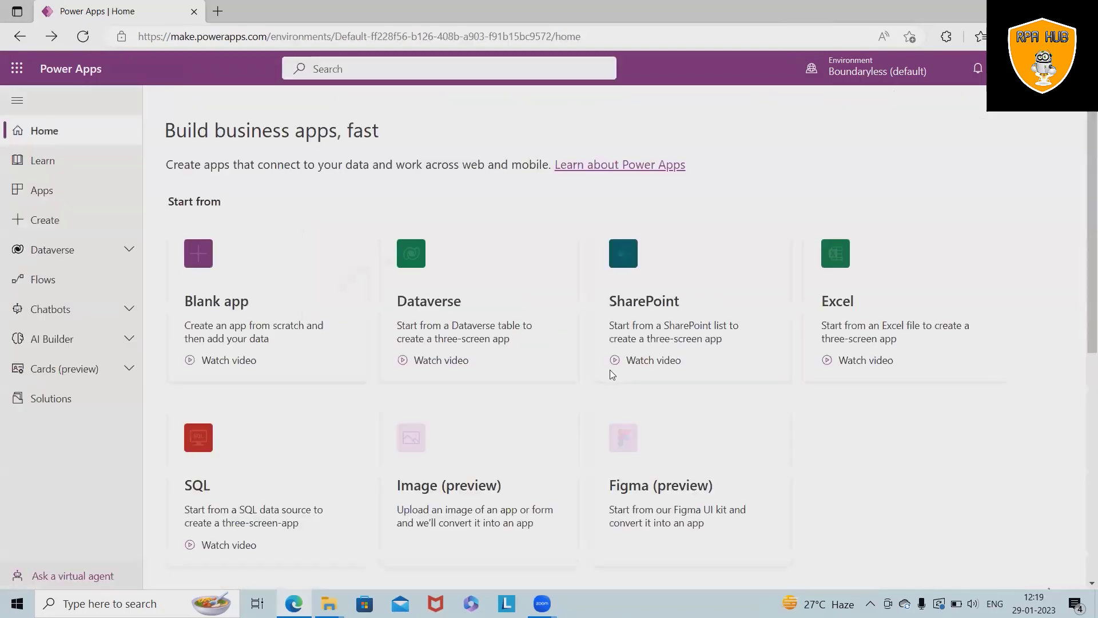
left_click(303, 321)
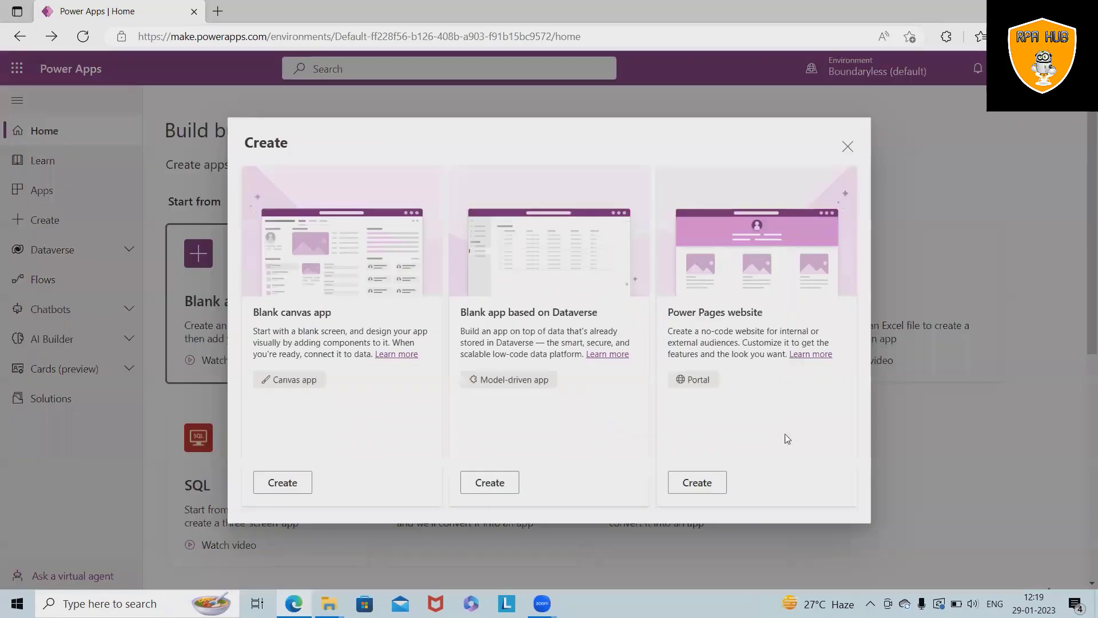
left_click(697, 482)
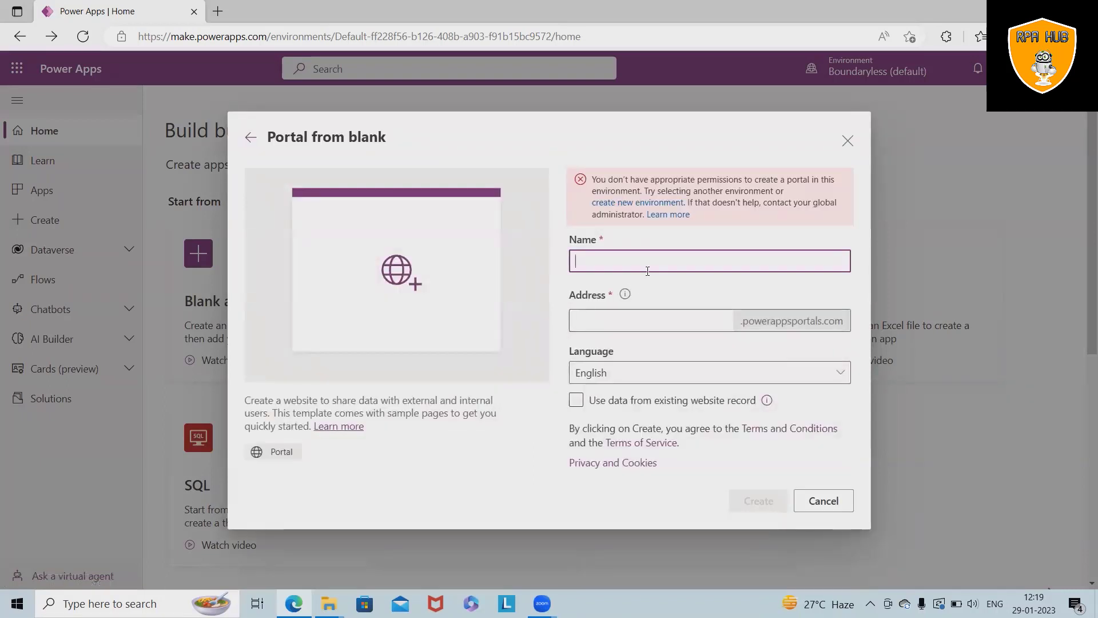
Name the portal "Ecommerce site" and enter "test" as its address.
type("Ecommerce")
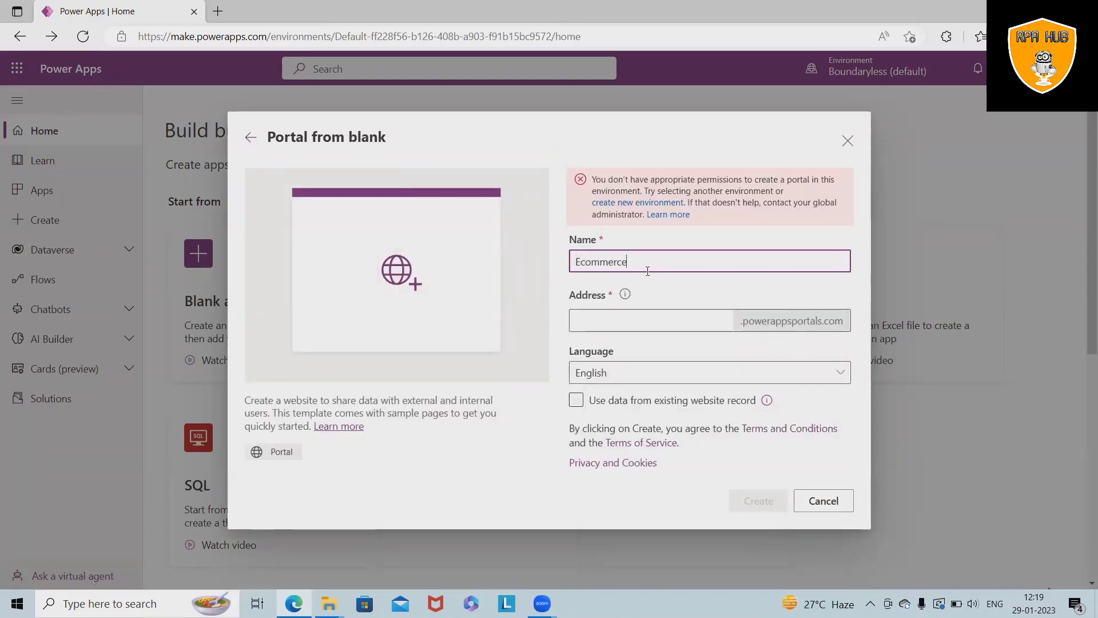
type(" site")
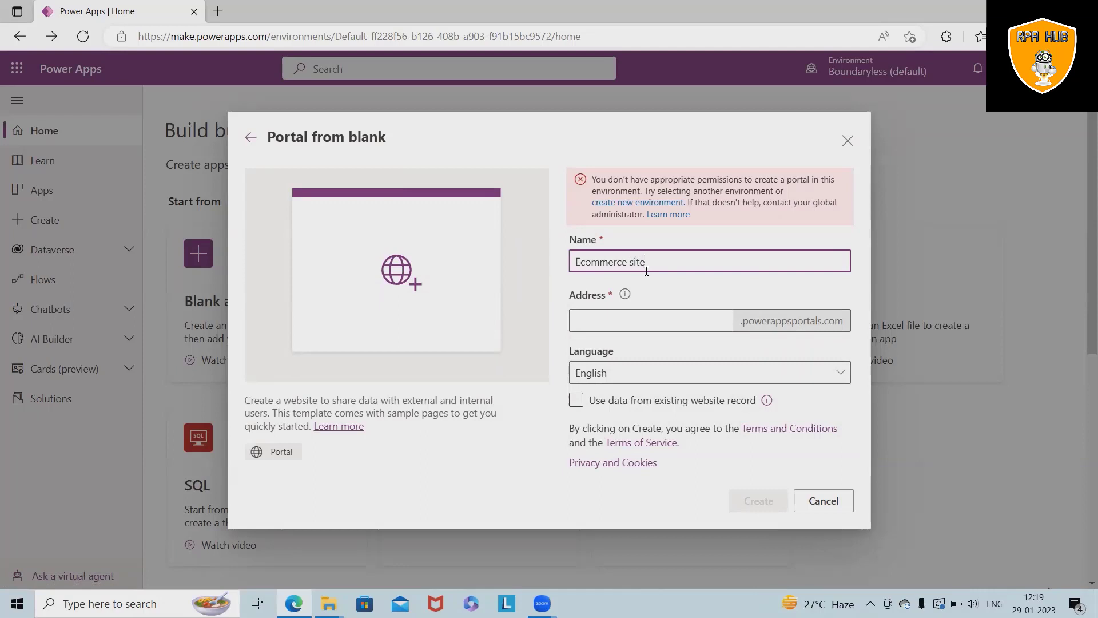
left_click(630, 321)
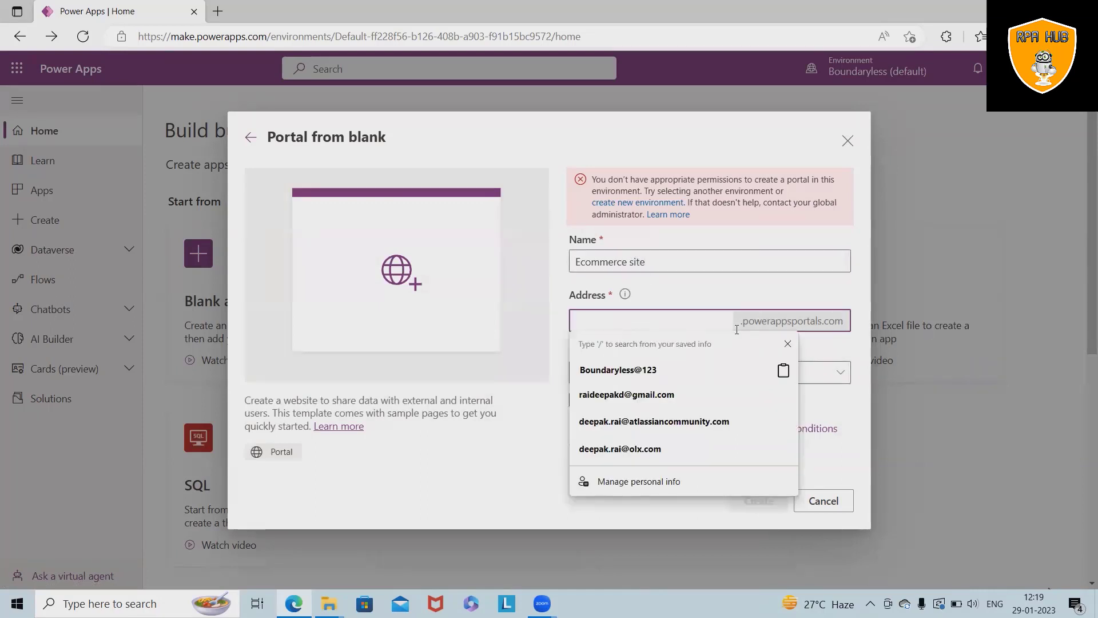
left_click(682, 292)
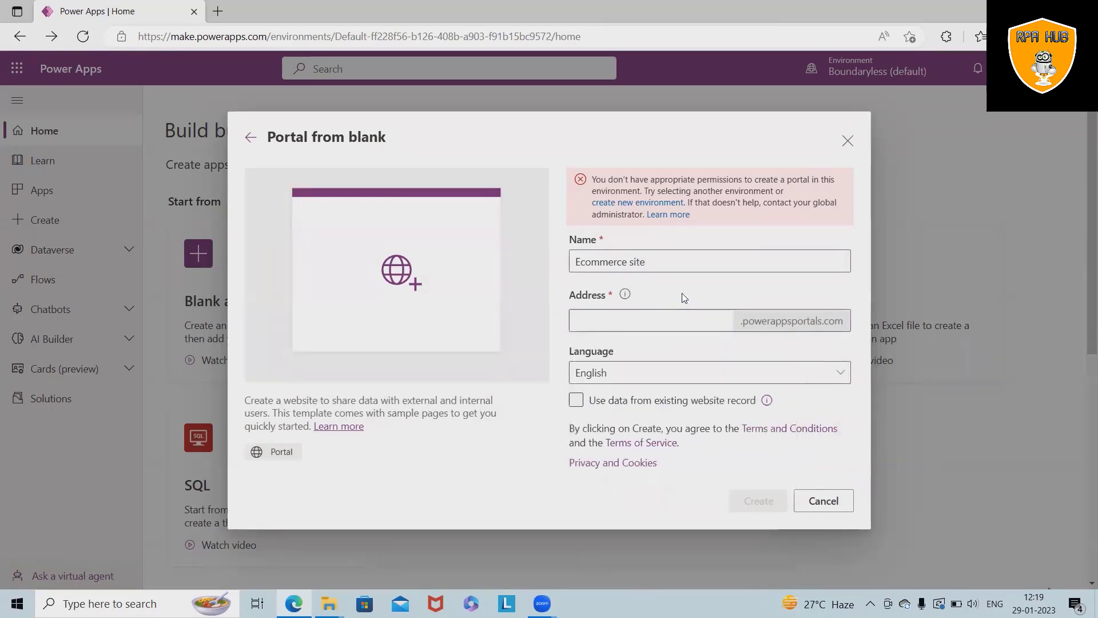
left_click(654, 322)
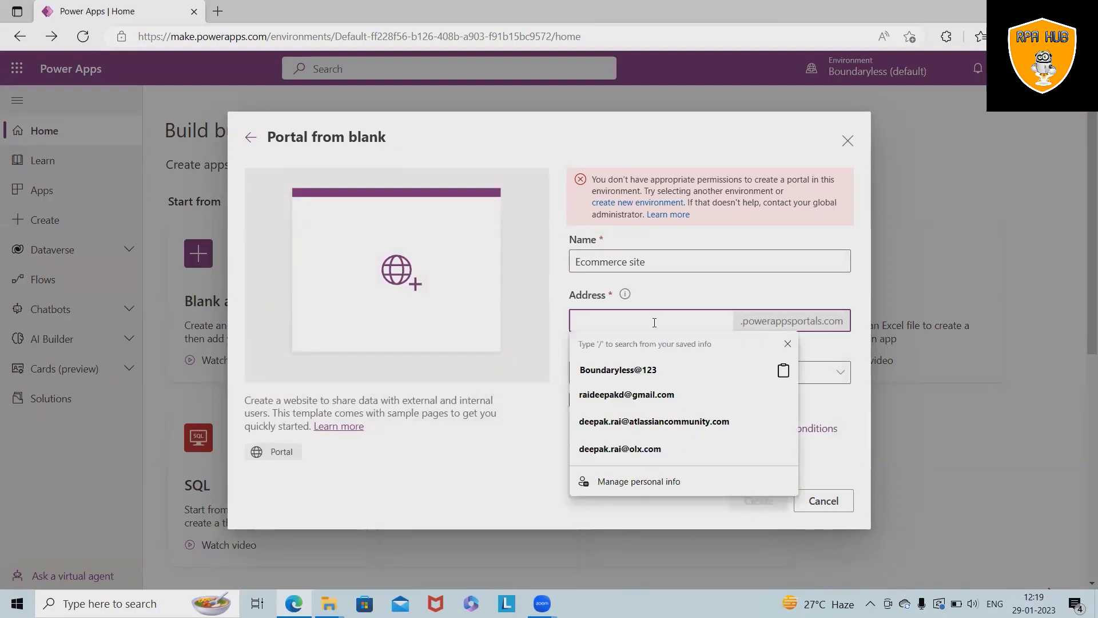
type("test")
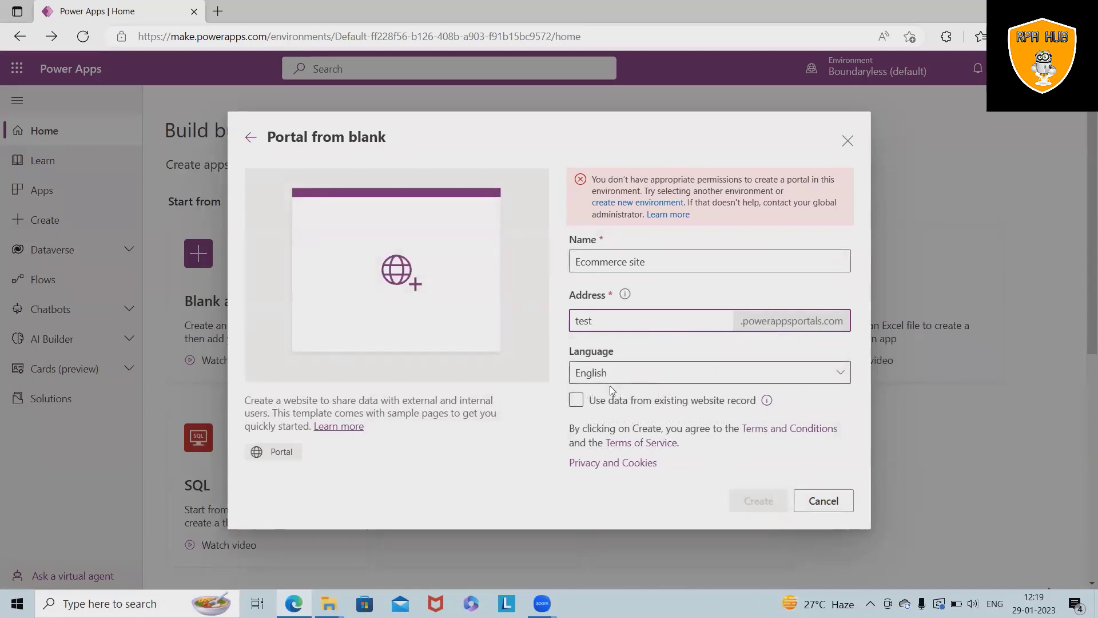
Enable using data from an existing website record and change the portal address to "Boundarylesstest".
left_click(579, 402)
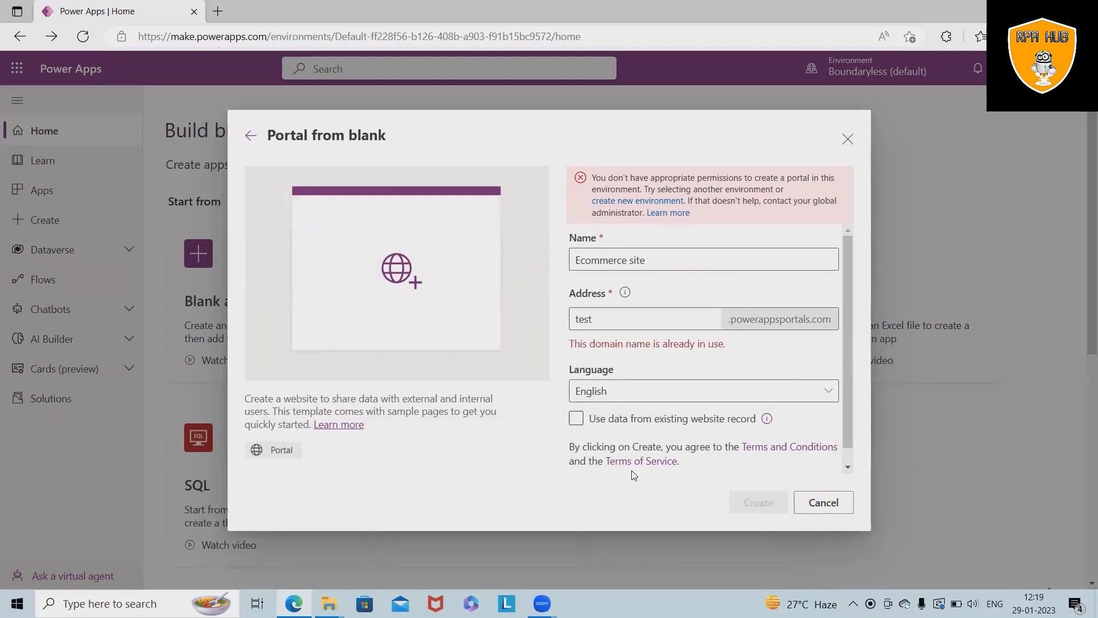
left_click(576, 421)
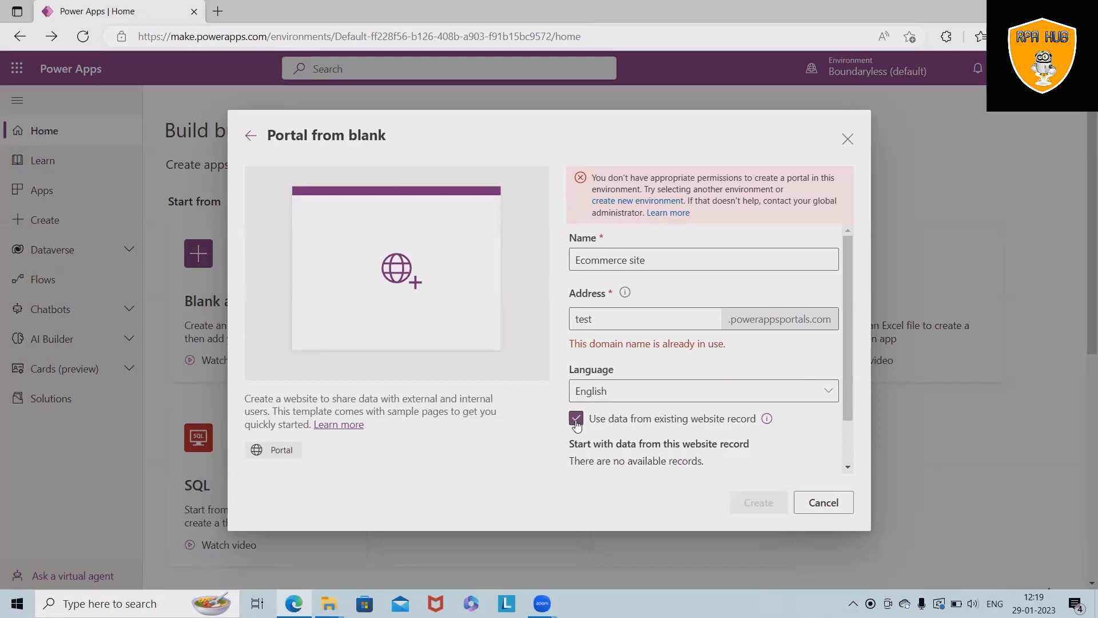
left_click(637, 315)
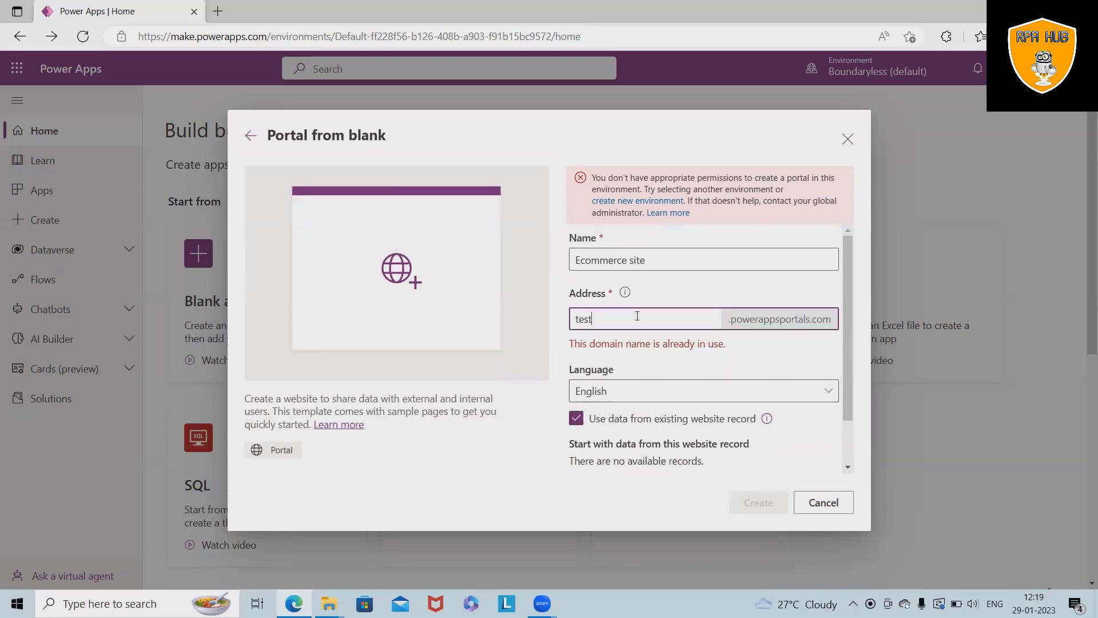
key("BackSpace")
key("BackSpace")
key("BackSpace")
key("BackSpace")
type("Bounda")
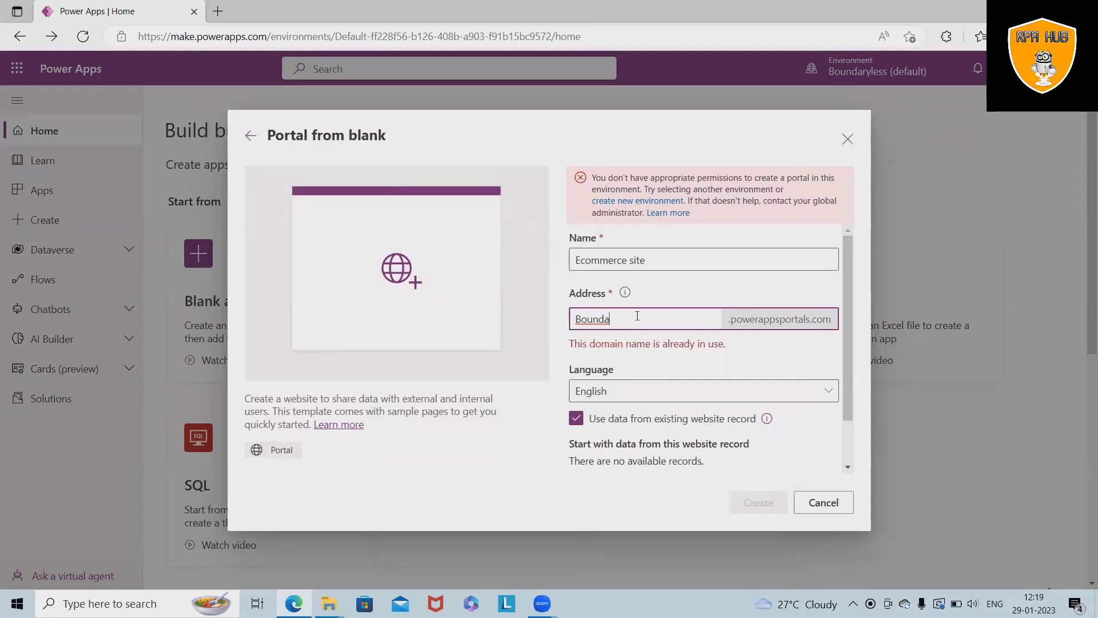
type("rylesstest")
left_click(641, 361)
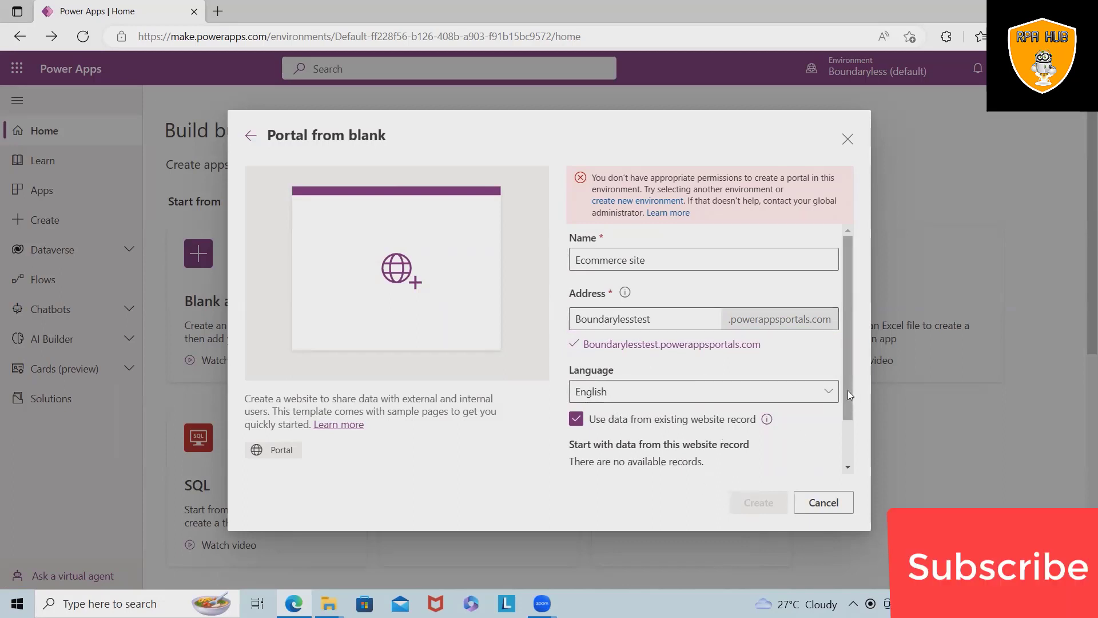
Remove the word "site" from the portal name and review the remaining portal options down to the terms.
left_click_drag(847, 390, 843, 446)
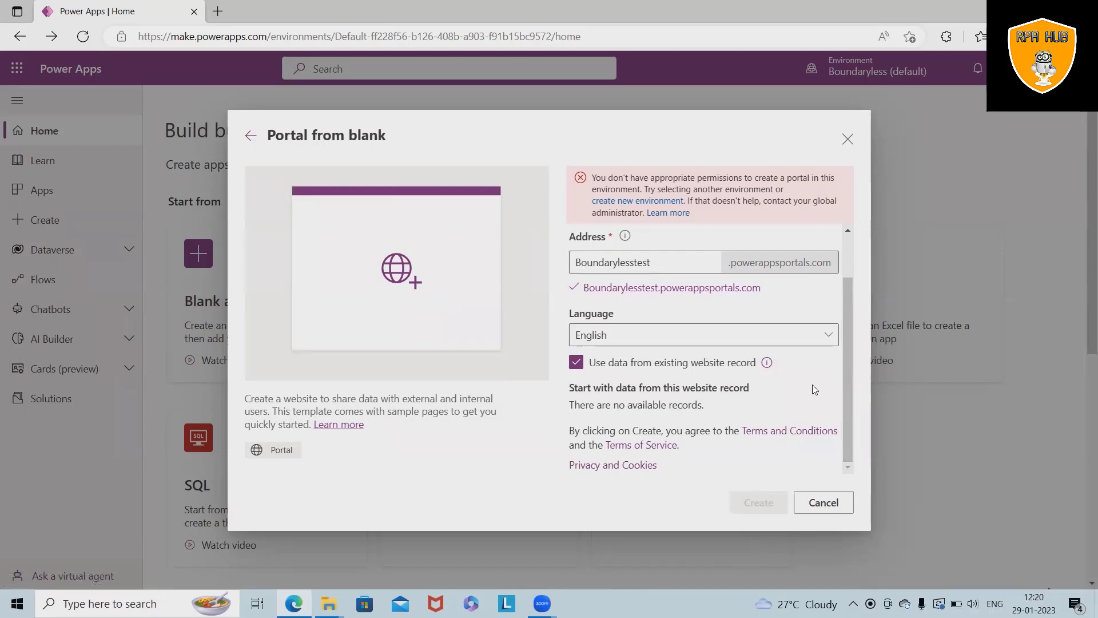
scroll(687, 400, "up", 1)
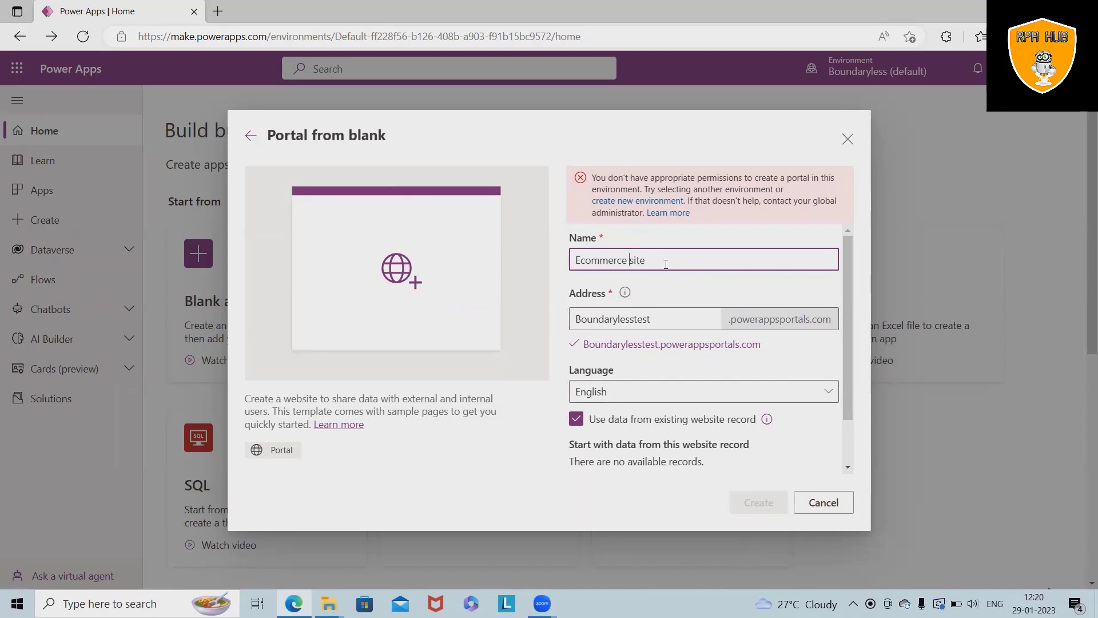
left_click_drag(666, 264, 629, 263)
key("BackSpace")
scroll(784, 320, "down", 1)
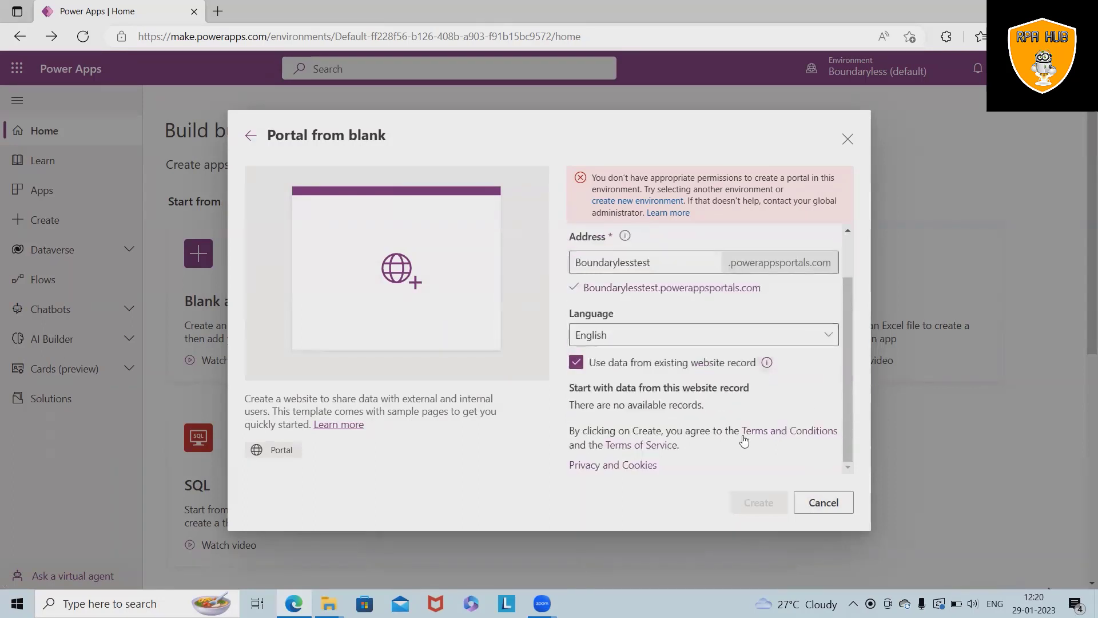